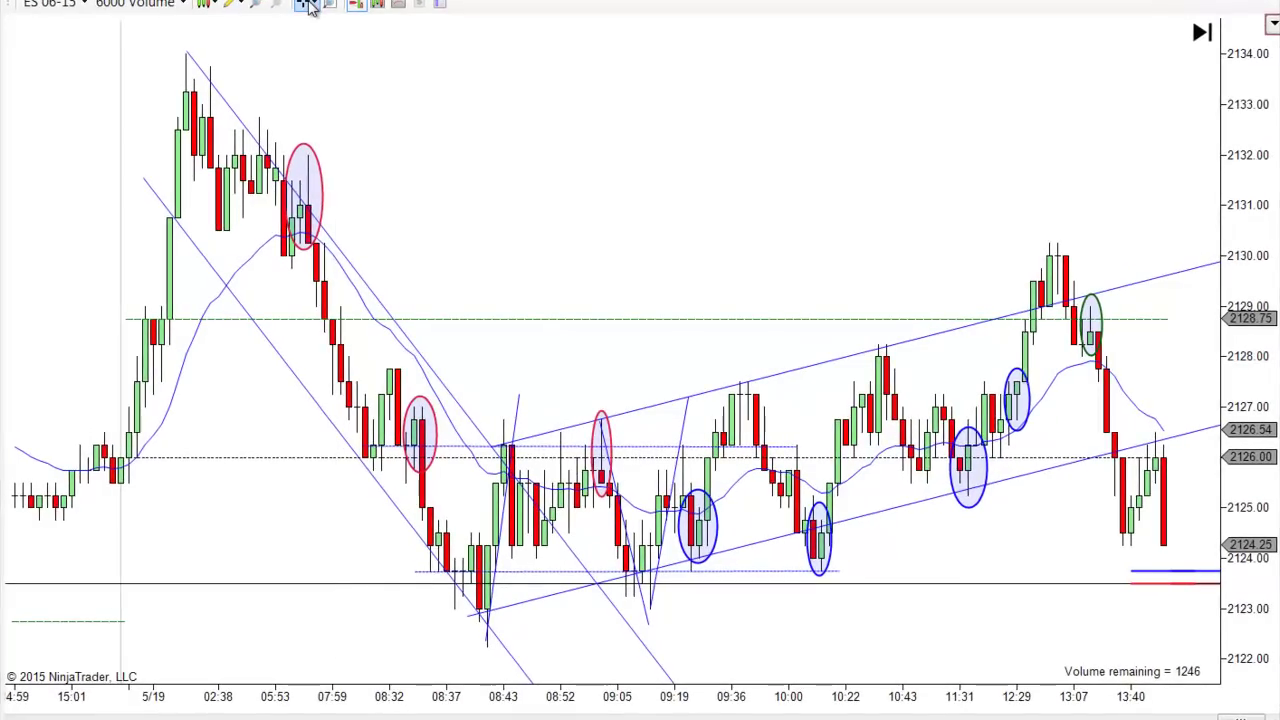
Switch the chart cursor from crosshair to the plain Pointer mode
{"action": "left_click", "coordinate": [310, 8]}
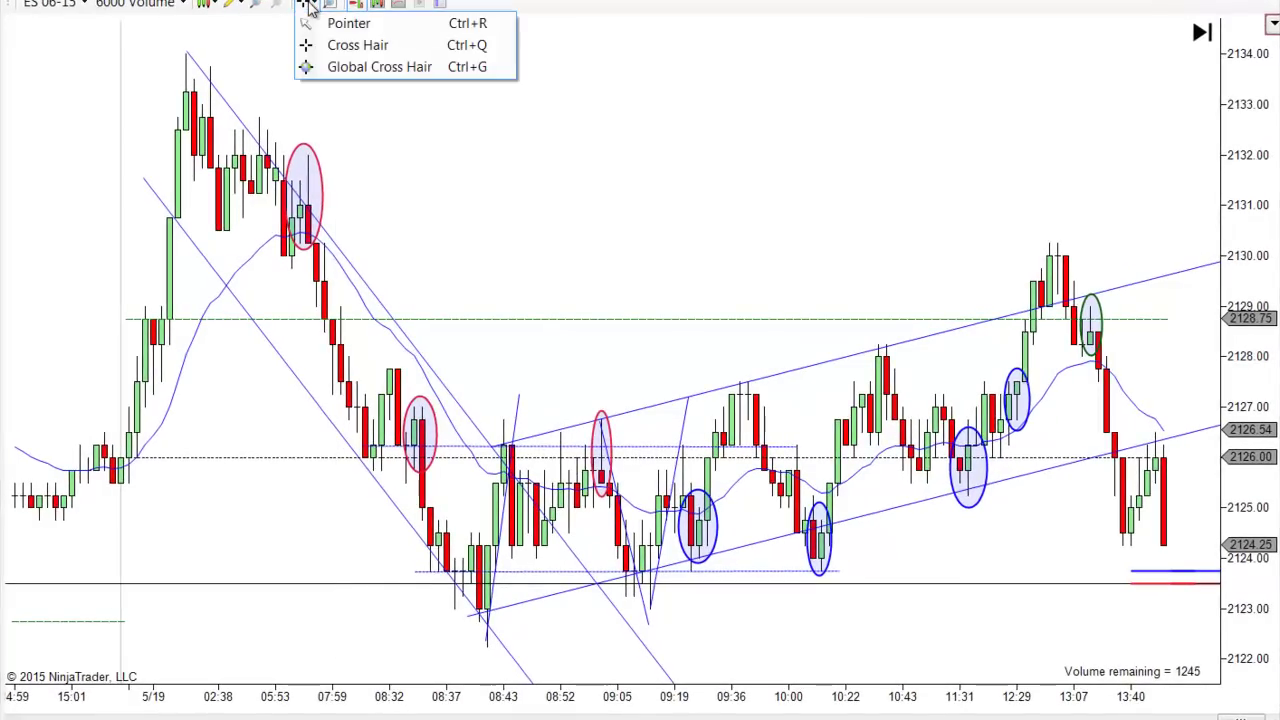
{"action": "left_click", "coordinate": [338, 20]}
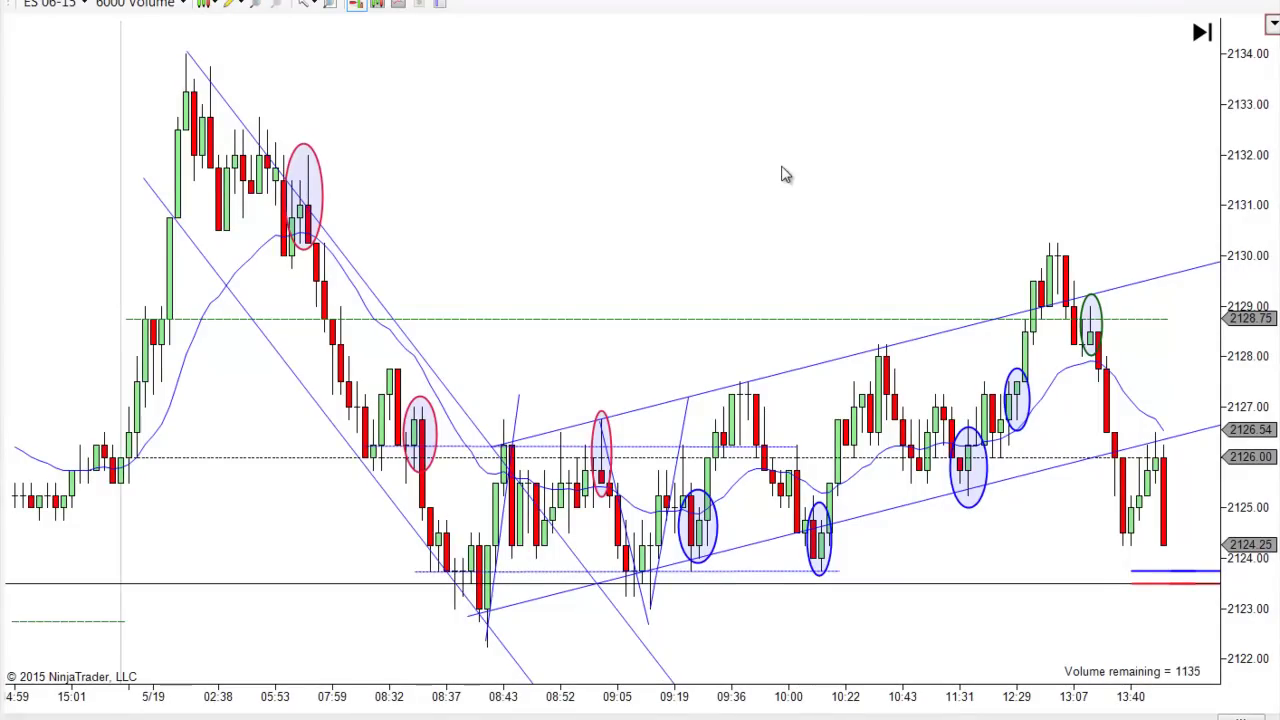
{"action": "left_click_drag", "start_coordinate": [100, 309], "coordinate": [849, 449]}
{"action": "mouse_move", "coordinate": [543, 509]}
{"action": "left_mouse_down"}
{"action": "mouse_move", "coordinate": [1010, 447]}
{"action": "mouse_move", "coordinate": [386, 517]}
{"action": "mouse_move", "coordinate": [392, 508]}
{"action": "left_mouse_up"}
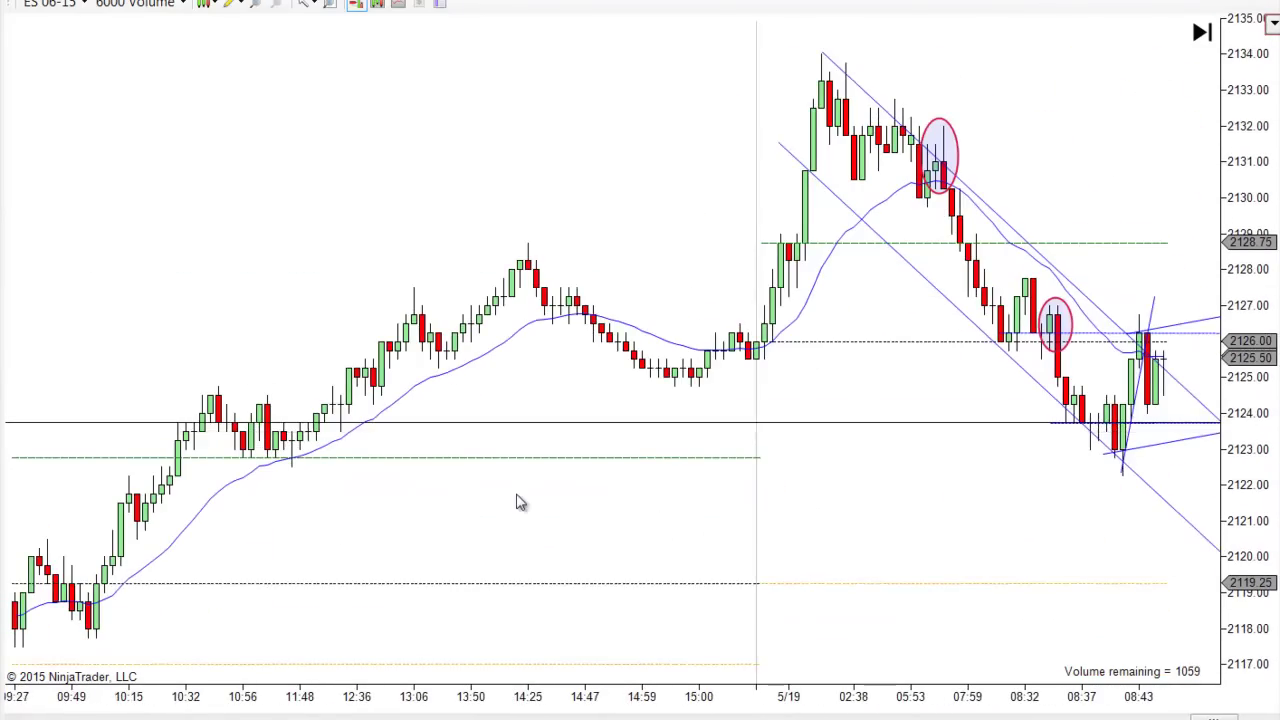
{"action": "mouse_move", "coordinate": [974, 523]}
{"action": "left_mouse_down"}
{"action": "mouse_move", "coordinate": [903, 537]}
{"action": "mouse_move", "coordinate": [452, 502]}
{"action": "left_mouse_up"}
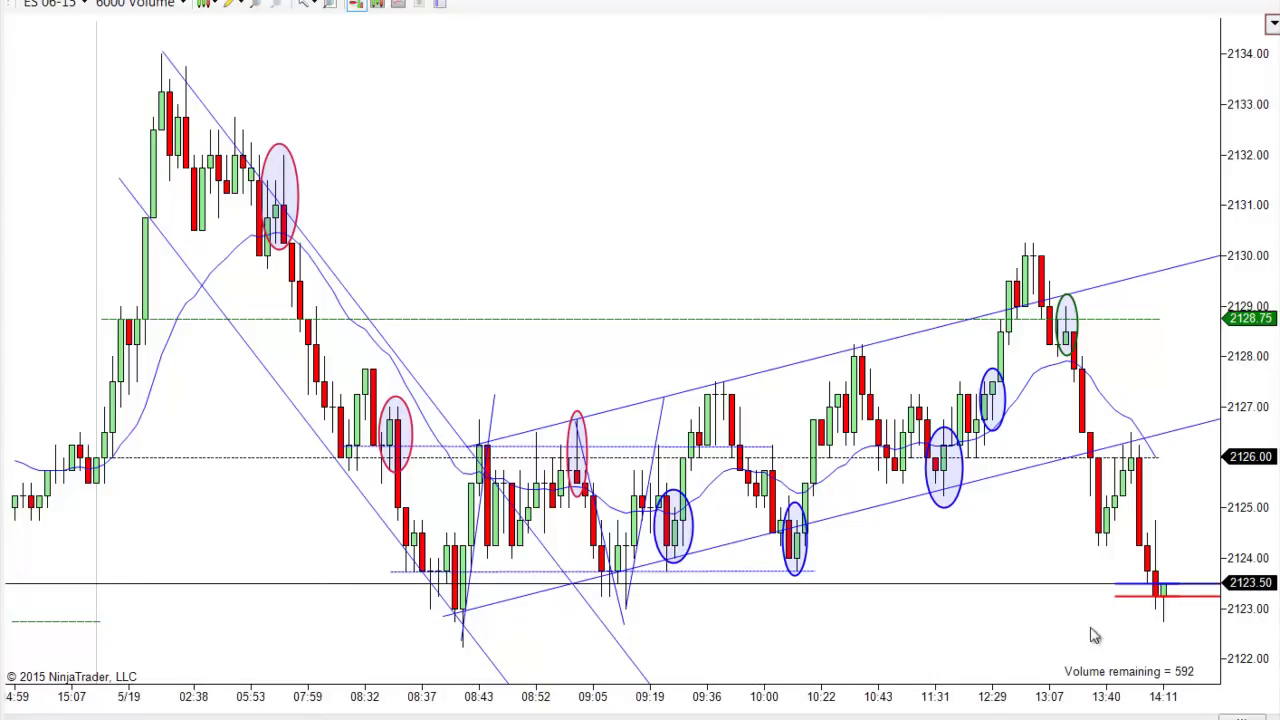
{"action": "scroll", "coordinate": [951, 632], "scroll_direction": "down", "scroll_amount": 2}
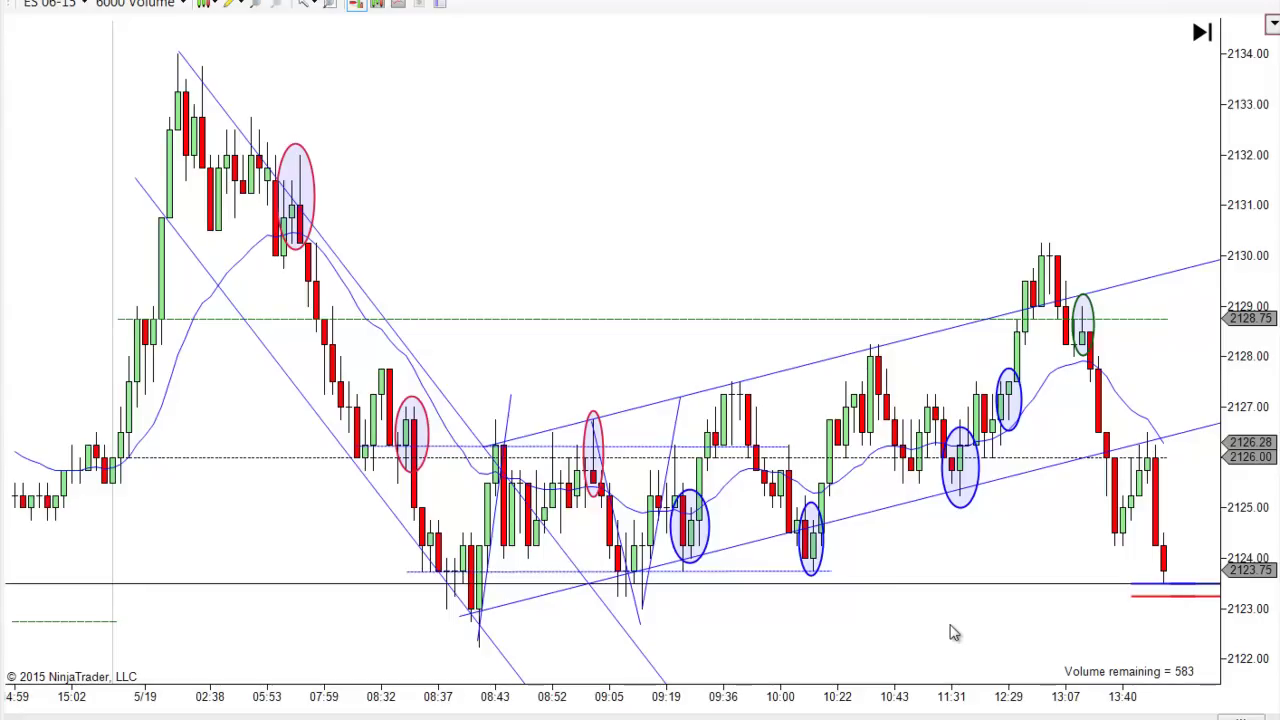
{"action": "scroll", "coordinate": [922, 630], "scroll_direction": "up", "scroll_amount": 2}
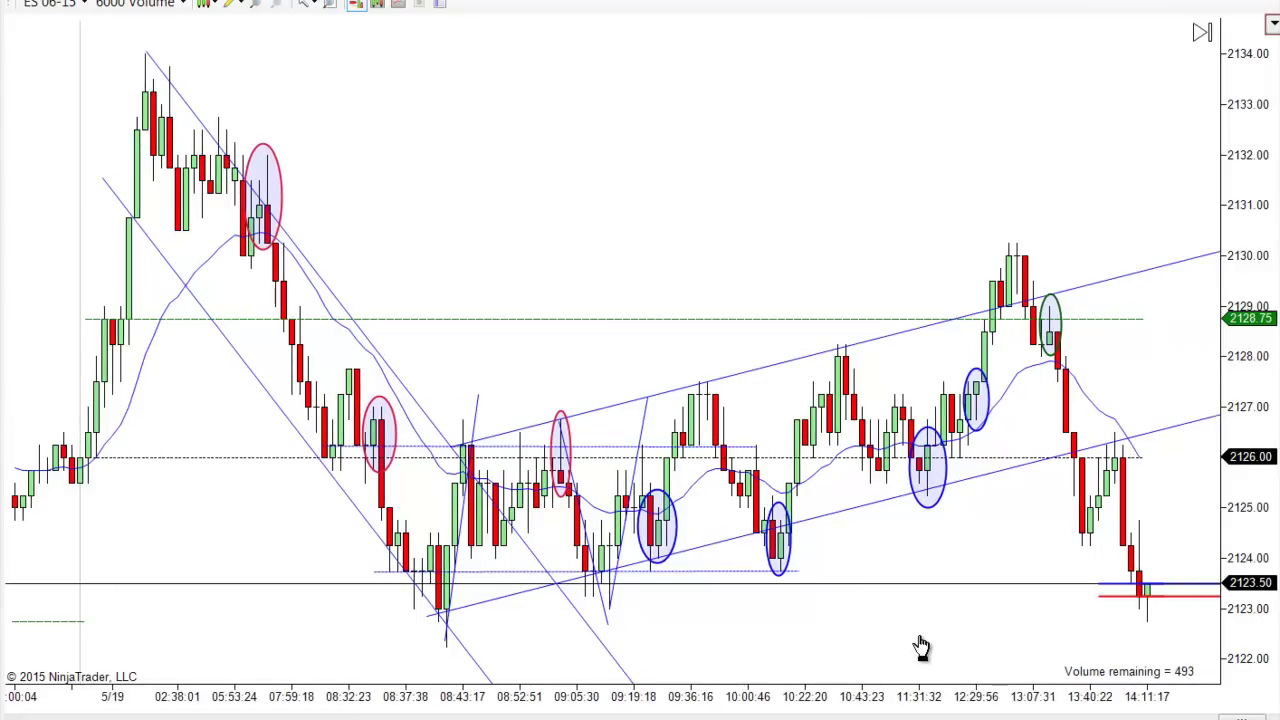
{"action": "scroll", "coordinate": [912, 636], "scroll_direction": "up", "scroll_amount": 1}
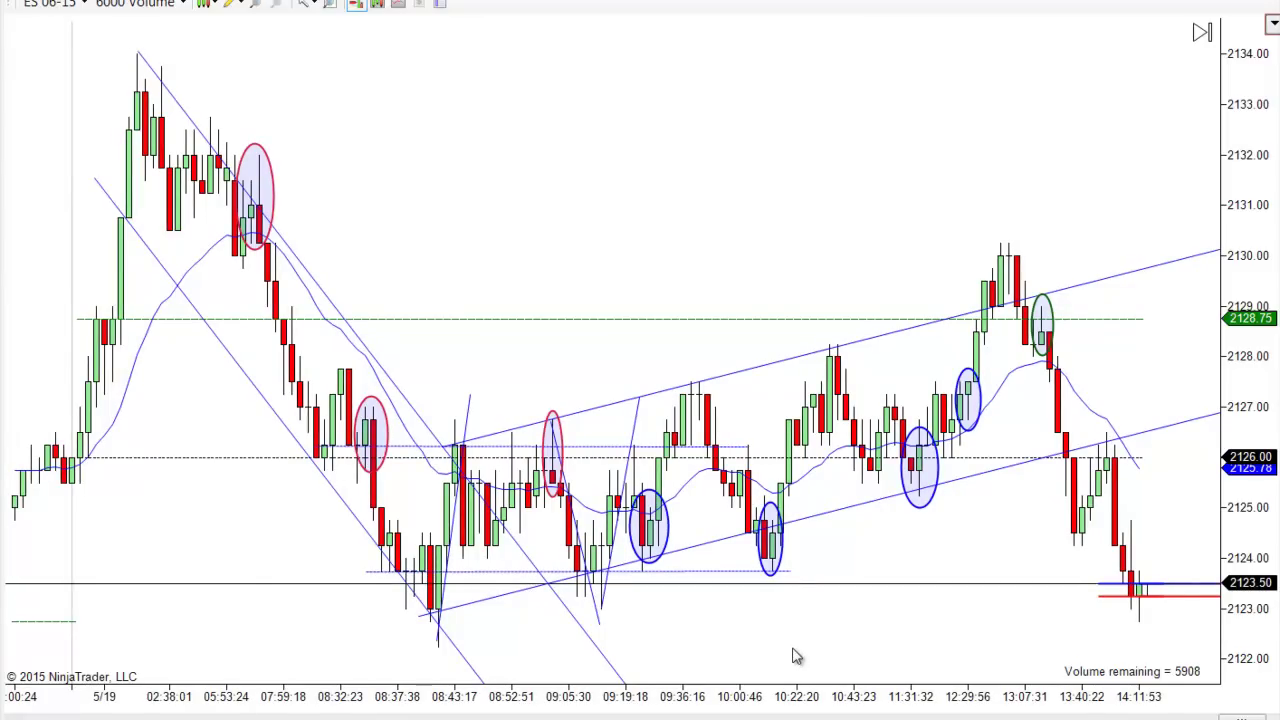
Pan the chart left and start a straight Line at the end of the new swing
{"action": "left_click_drag", "start_coordinate": [857, 657], "coordinate": [829, 652]}
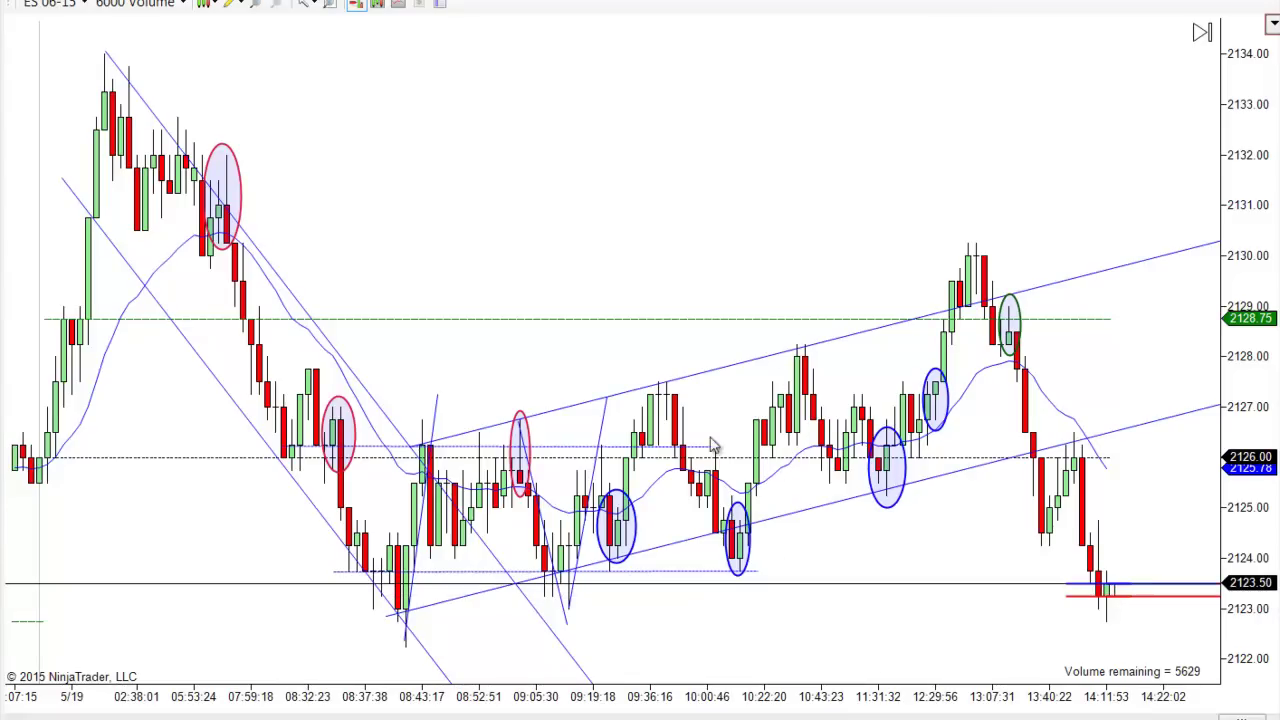
{"action": "left_click", "coordinate": [229, 3]}
{"action": "left_click", "coordinate": [252, 103]}
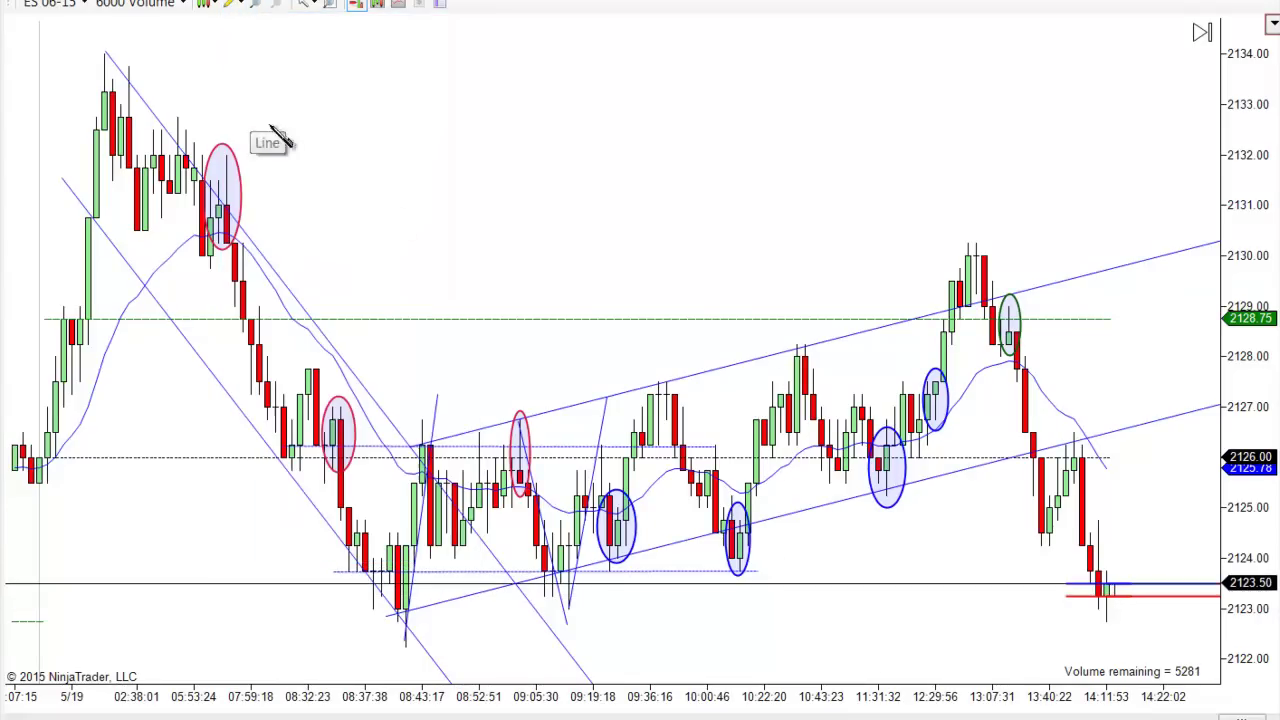
{"action": "left_click", "coordinate": [801, 320]}
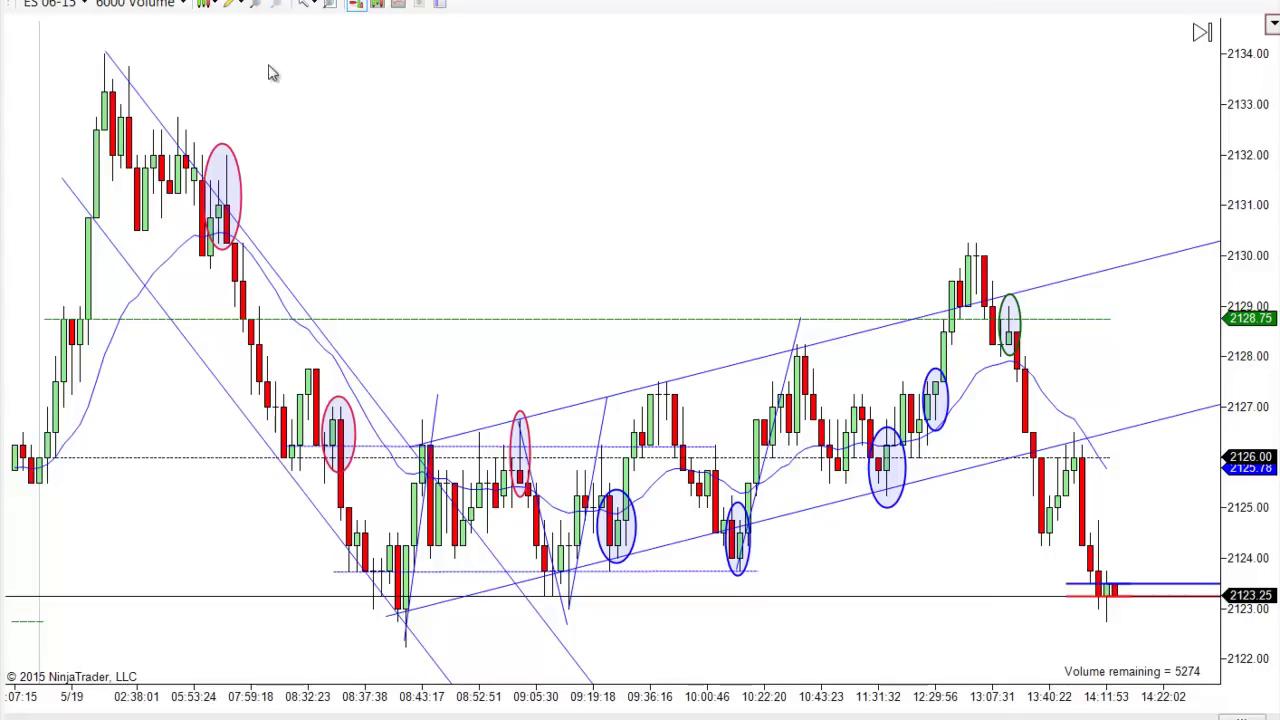
Draw a Ray angling down from the recent swing high
{"action": "left_click", "coordinate": [229, 4]}
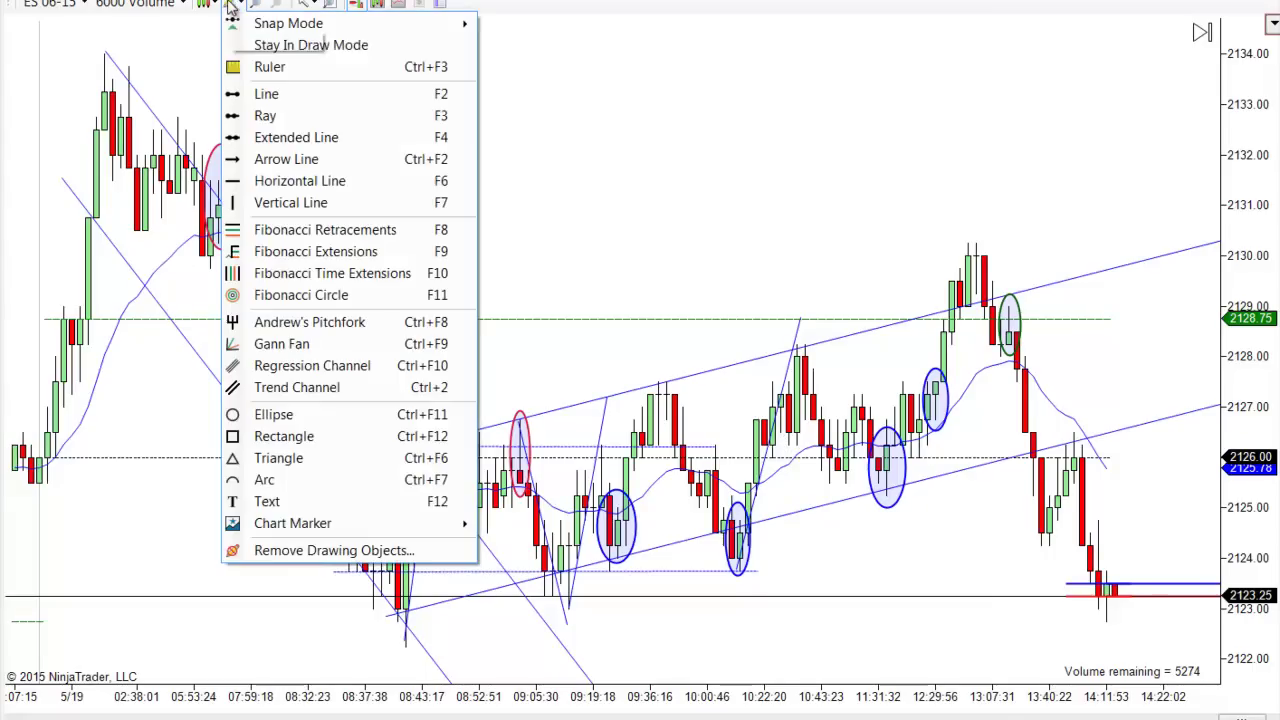
{"action": "left_click", "coordinate": [250, 116]}
{"action": "mouse_move", "coordinate": [799, 347]}
{"action": "left_mouse_down"}
{"action": "mouse_move", "coordinate": [855, 400]}
{"action": "mouse_move", "coordinate": [862, 515]}
{"action": "left_mouse_up"}
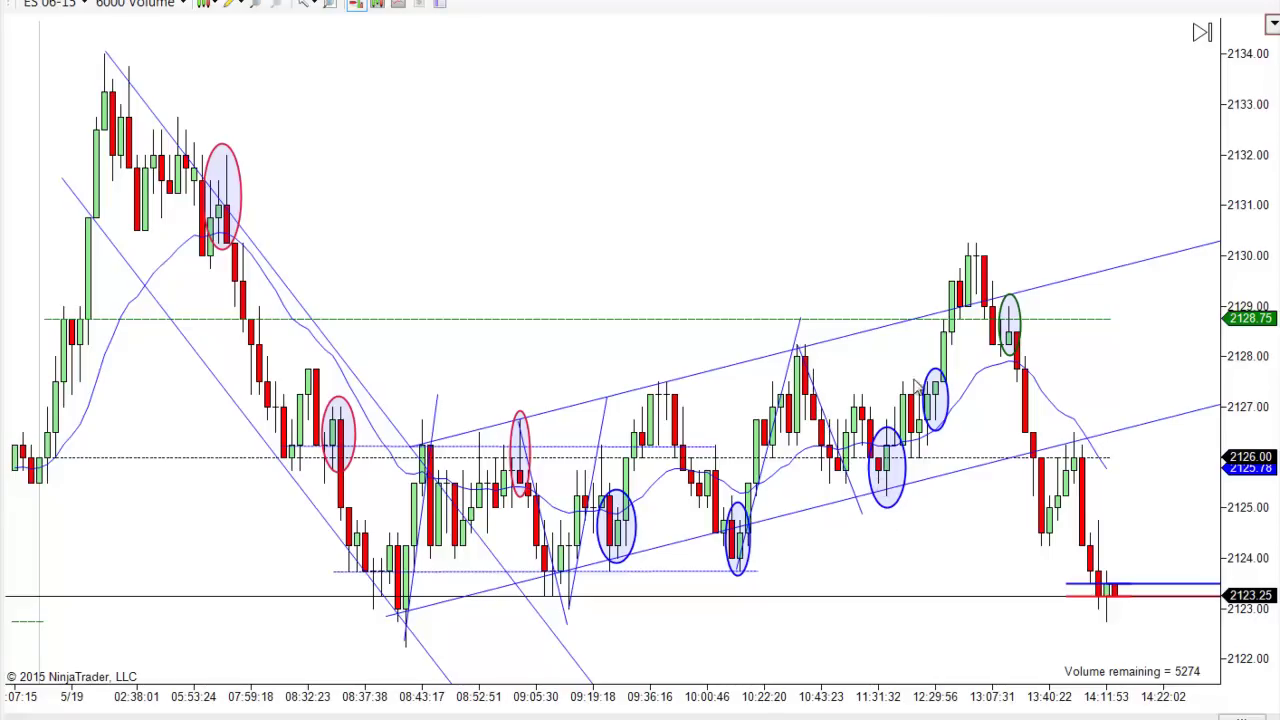
Draw a straight line up along the rally into the 13:07 high
{"action": "left_click", "coordinate": [231, 5]}
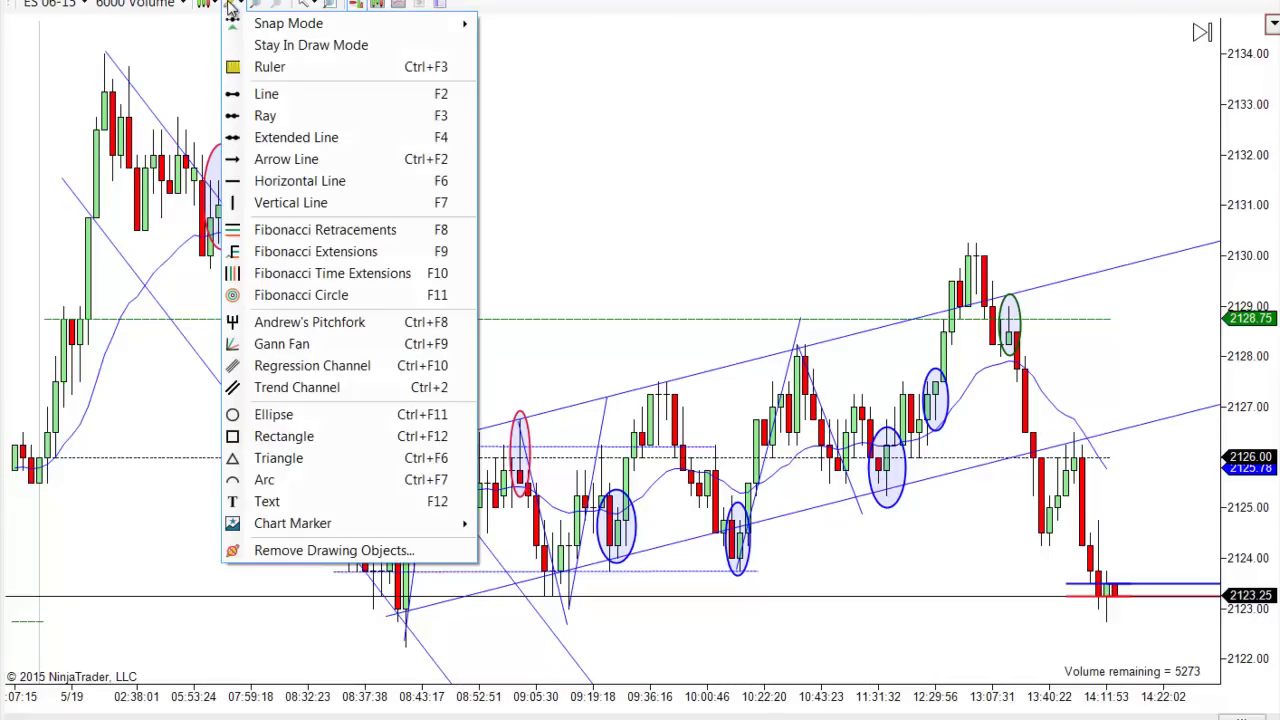
{"action": "left_click", "coordinate": [245, 95]}
{"action": "left_click_drag", "start_coordinate": [887, 497], "coordinate": [935, 448]}
{"action": "mouse_move", "coordinate": [938, 366]}
{"action": "left_mouse_down"}
{"action": "mouse_move", "coordinate": [995, 300]}
{"action": "mouse_move", "coordinate": [990, 234]}
{"action": "left_mouse_up"}
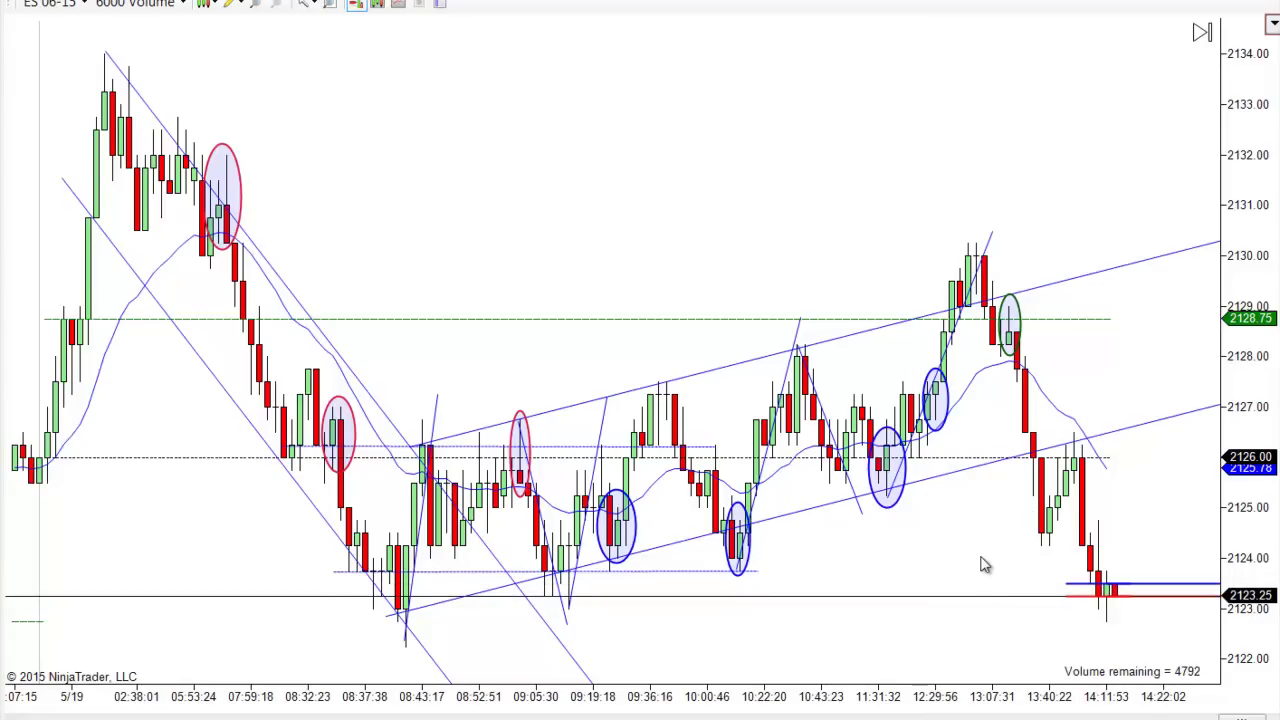
{"action": "scroll", "coordinate": [990, 562], "scroll_direction": "up", "scroll_amount": 1}
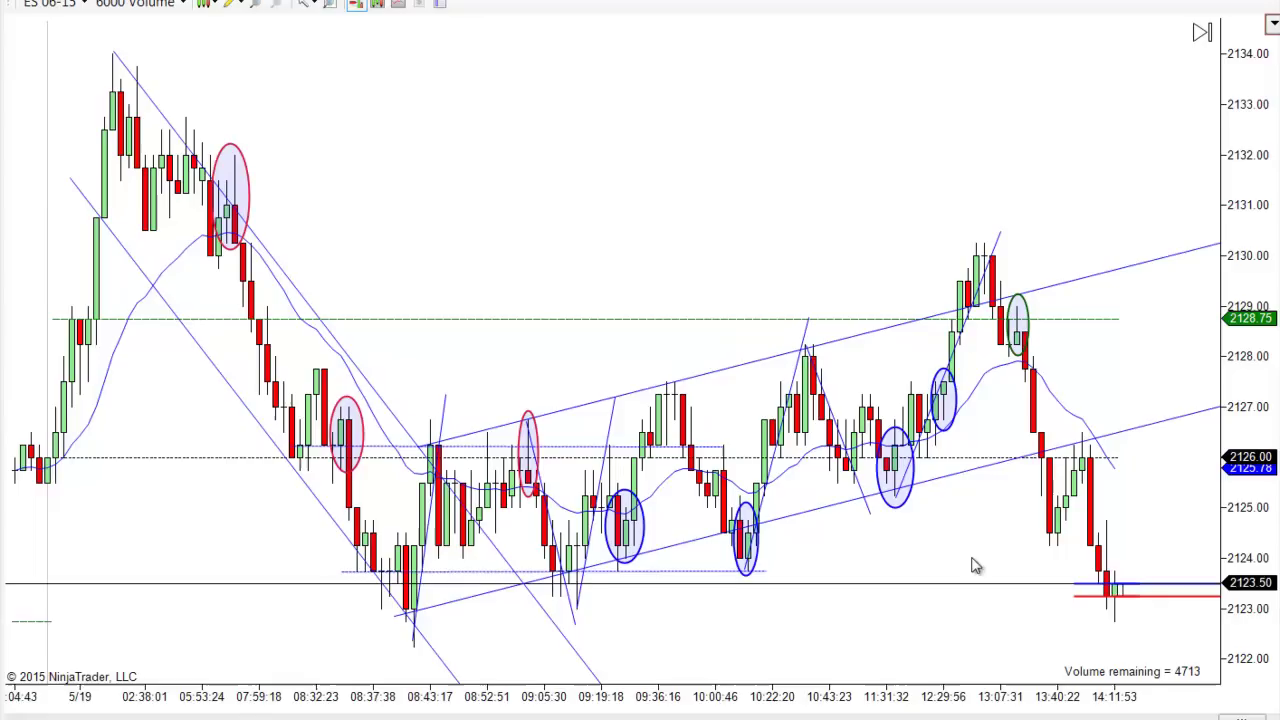
{"action": "scroll", "coordinate": [984, 549], "scroll_direction": "left", "scroll_amount": 1}
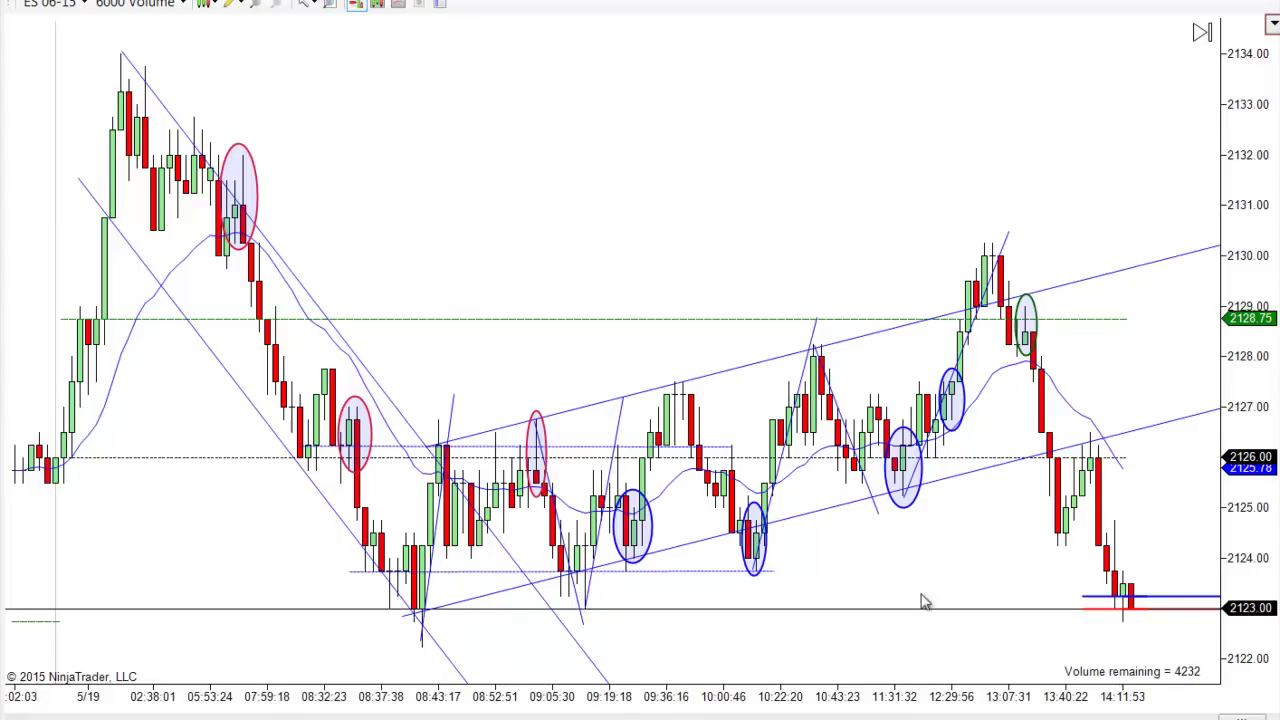
{"action": "left_click_drag", "start_coordinate": [944, 573], "coordinate": [968, 572]}
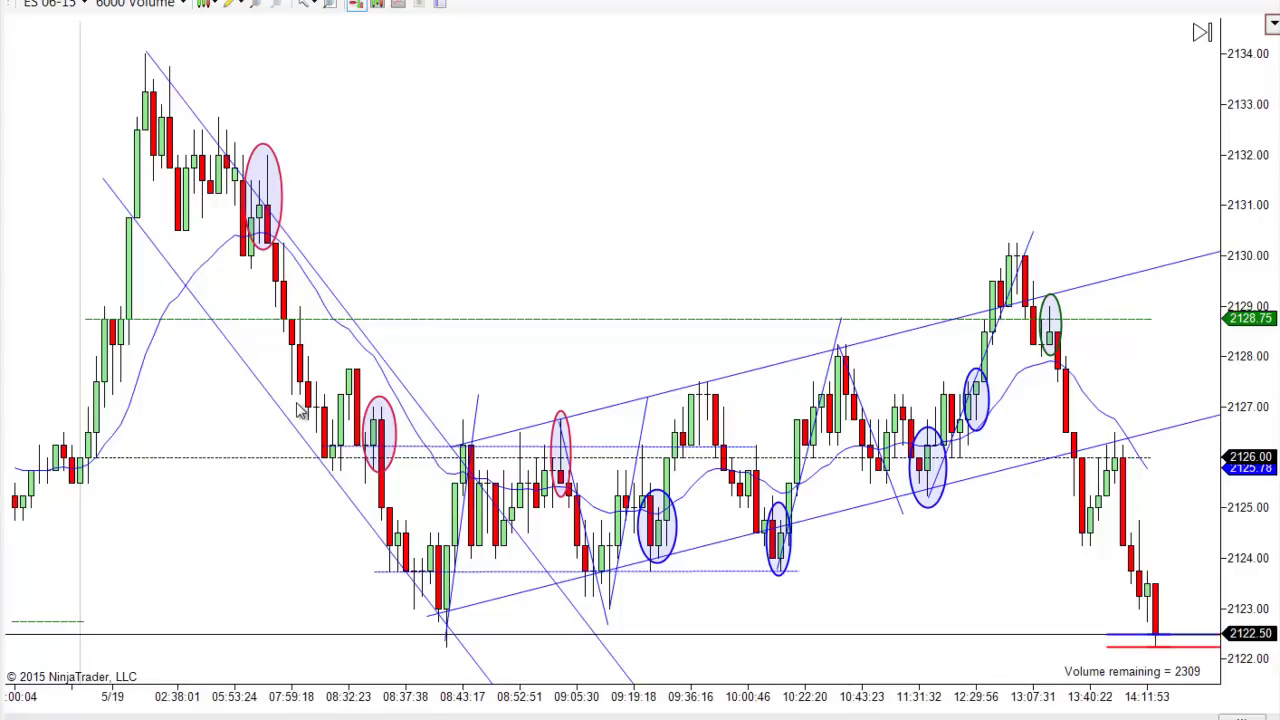
Nudge the lower falling trend line from the morning high slightly left, then deselect it
{"action": "mouse_move", "coordinate": [295, 422]}
{"action": "left_mouse_down"}
{"action": "mouse_move", "coordinate": [289, 378]}
{"action": "mouse_move", "coordinate": [286, 422]}
{"action": "left_mouse_up"}
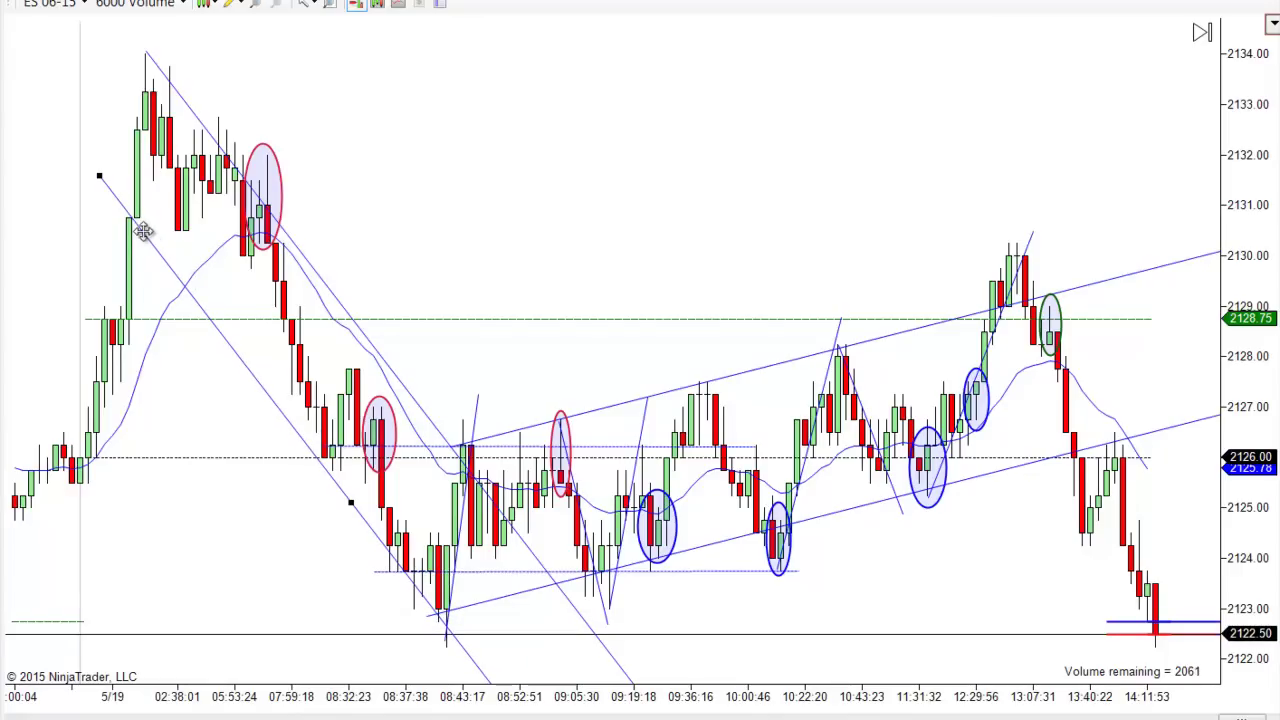
{"action": "left_click", "coordinate": [668, 250]}
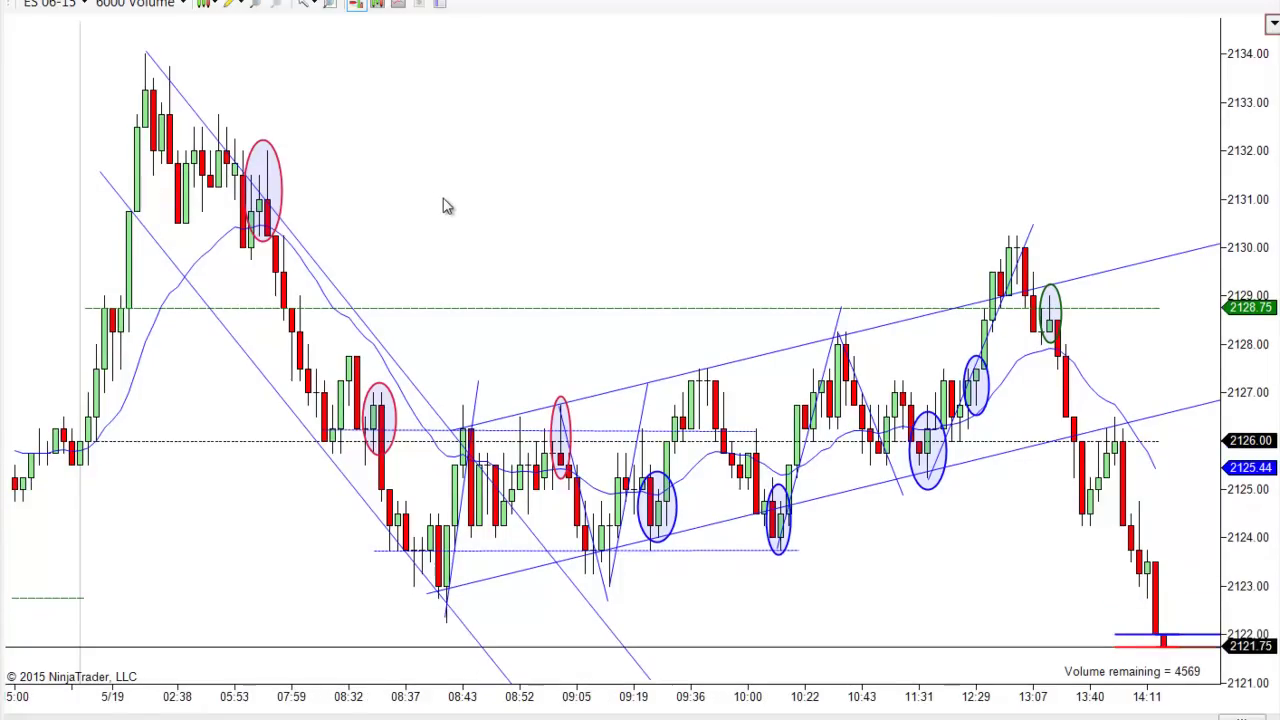
{"action": "scroll", "coordinate": [490, 200], "scroll_direction": "up", "scroll_amount": 1}
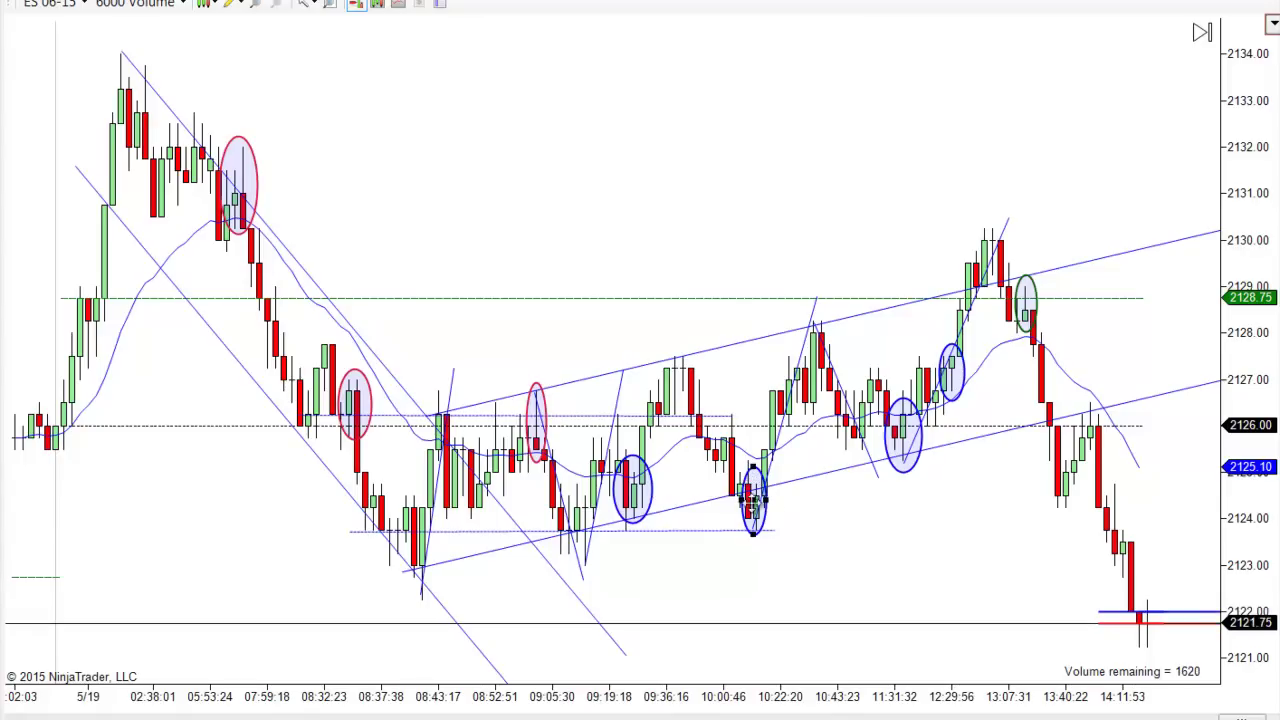
Shift the short steep blue trend line near 11:31 slightly right and down
{"action": "mouse_move", "coordinate": [755, 490]}
{"action": "left_mouse_down"}
{"action": "mouse_move", "coordinate": [834, 509]}
{"action": "mouse_move", "coordinate": [782, 510]}
{"action": "left_mouse_up"}
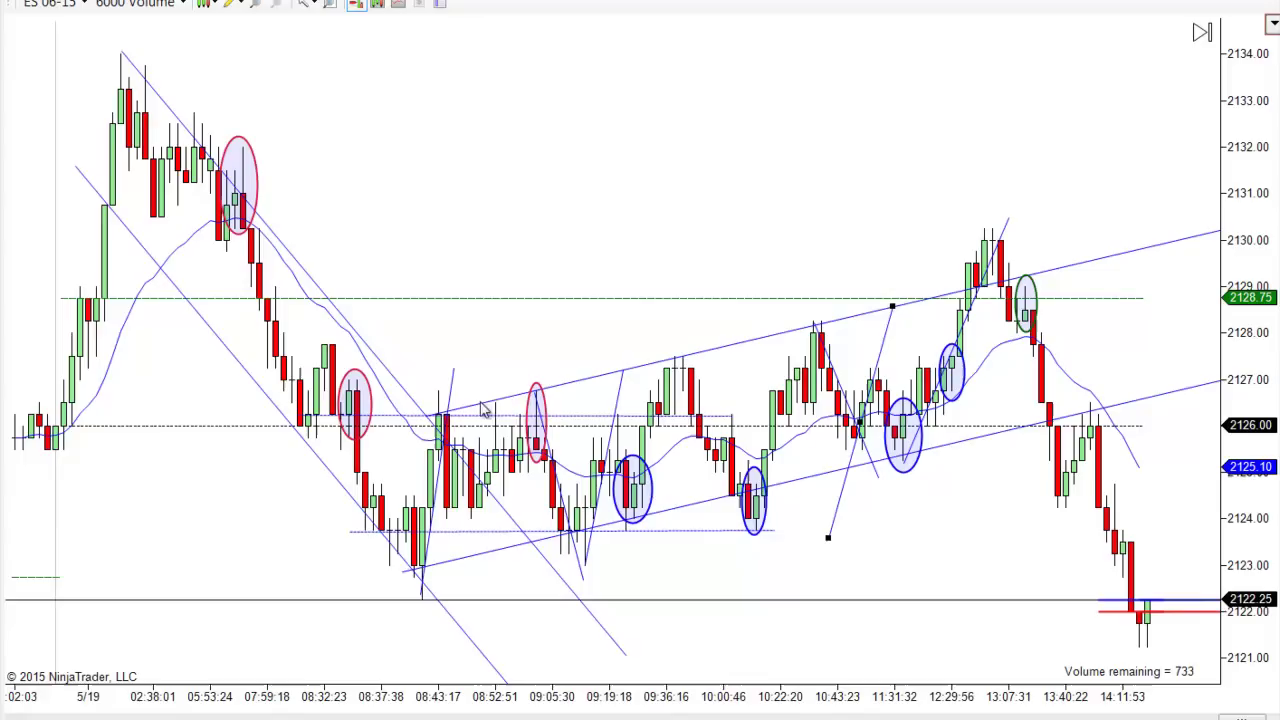
{"action": "left_click_drag", "start_coordinate": [714, 503], "coordinate": [729, 594]}
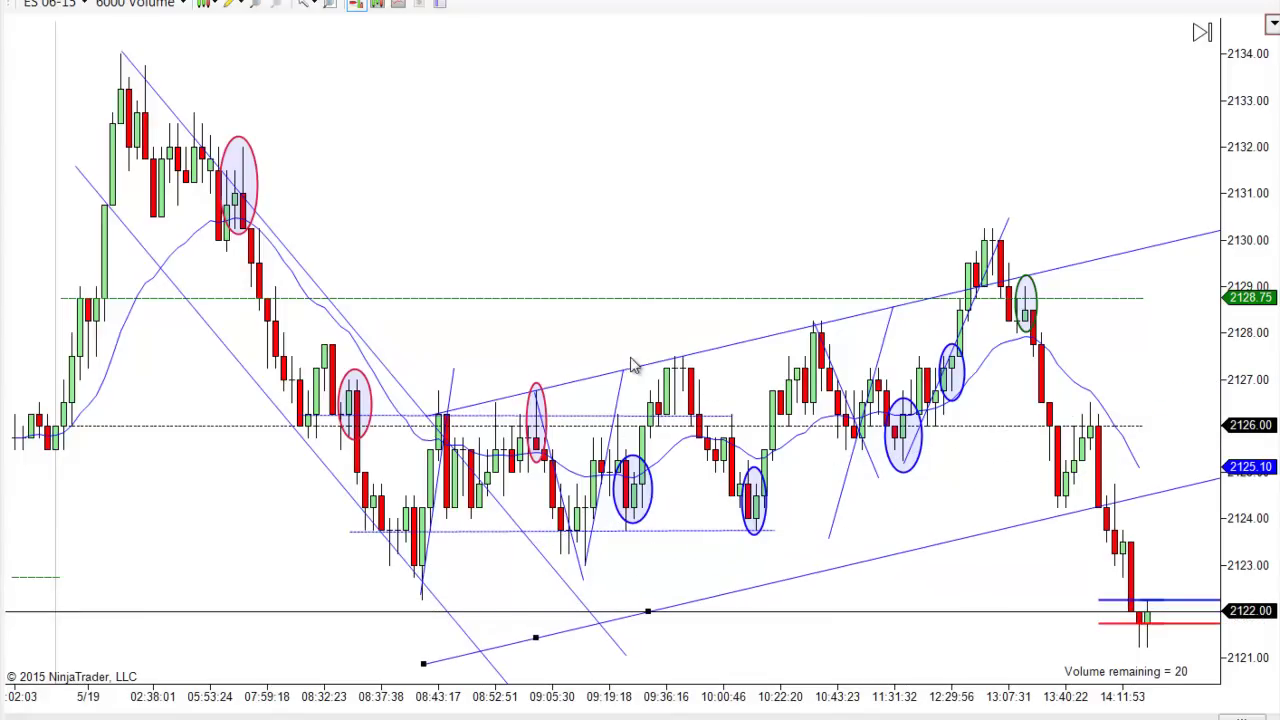
{"action": "left_click_drag", "start_coordinate": [636, 367], "coordinate": [645, 281]}
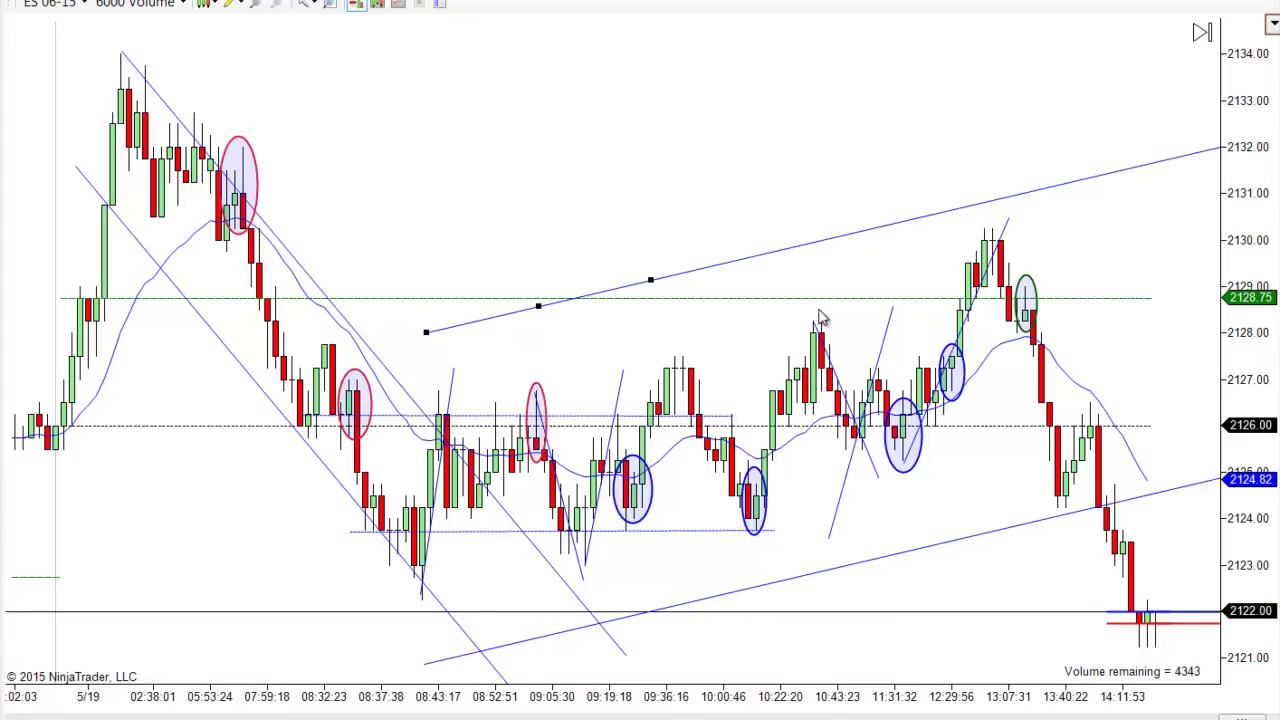
{"action": "left_click_drag", "start_coordinate": [642, 613], "coordinate": [648, 604]}
{"action": "key", "text": "Delete"}
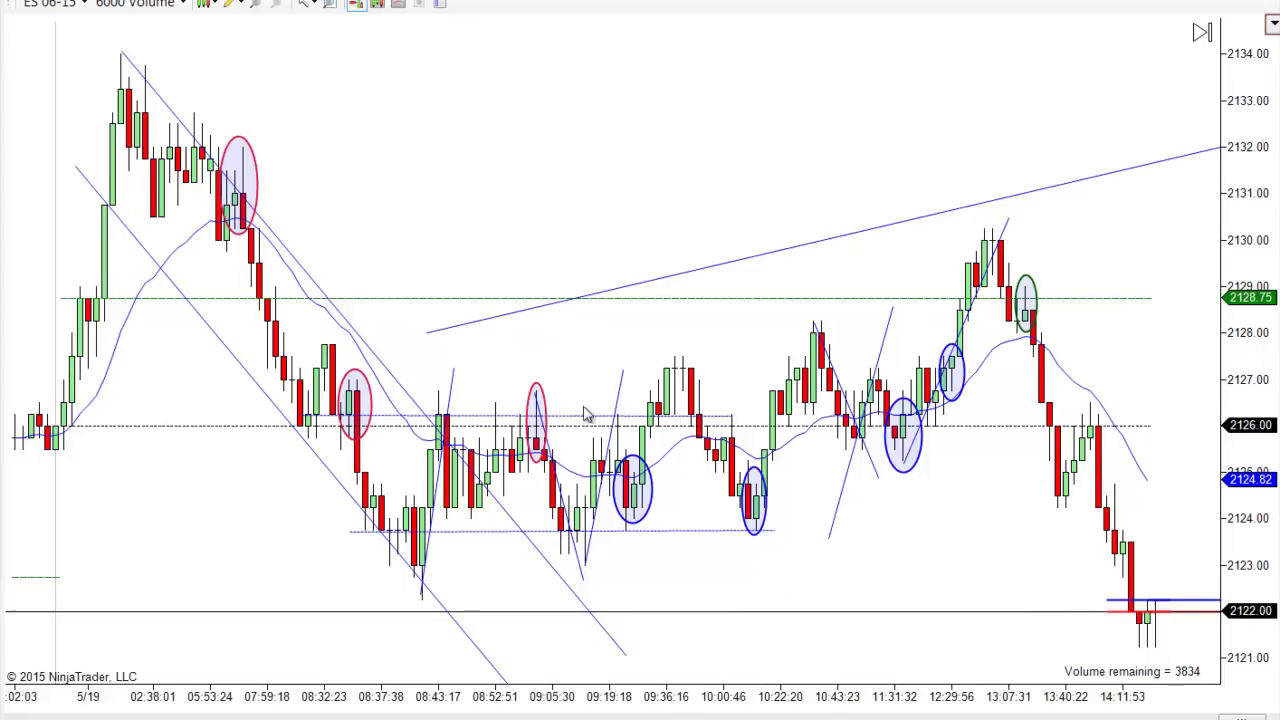
{"action": "left_click_drag", "start_coordinate": [579, 297], "coordinate": [543, 542]}
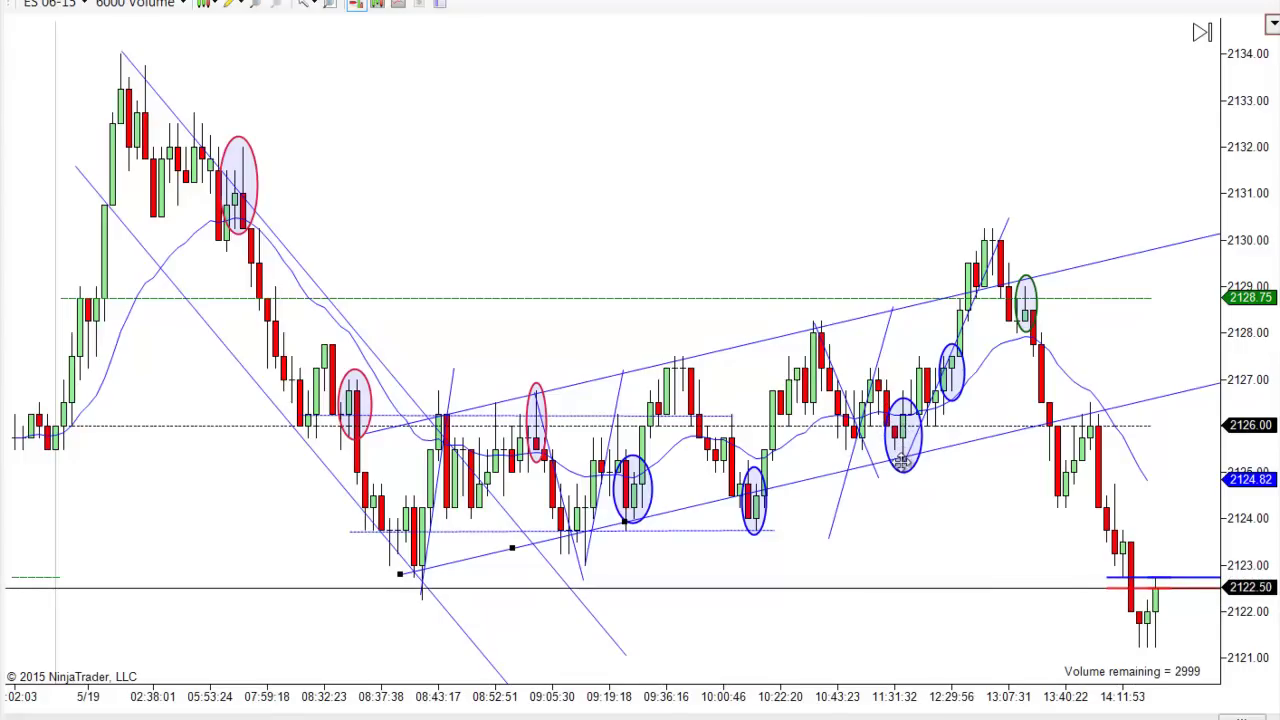
{"action": "left_click", "coordinate": [914, 531]}
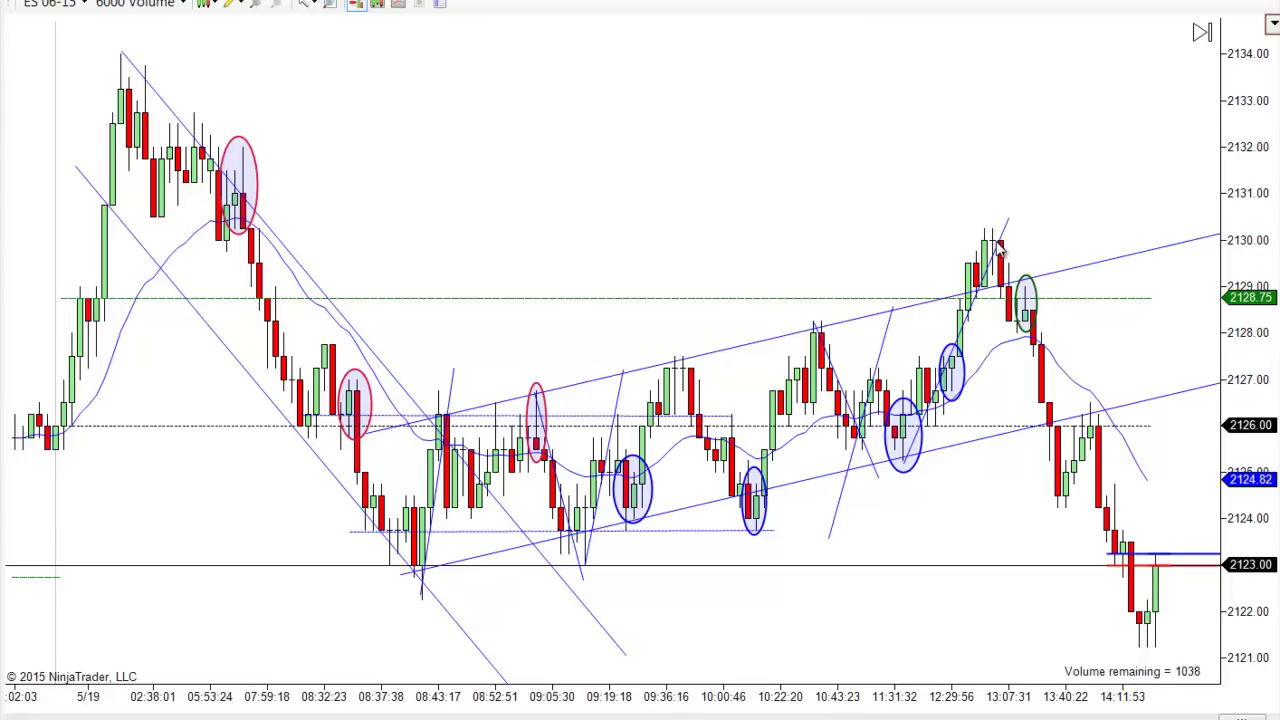
{"action": "scroll", "coordinate": [980, 491], "scroll_direction": "down", "scroll_amount": 3}
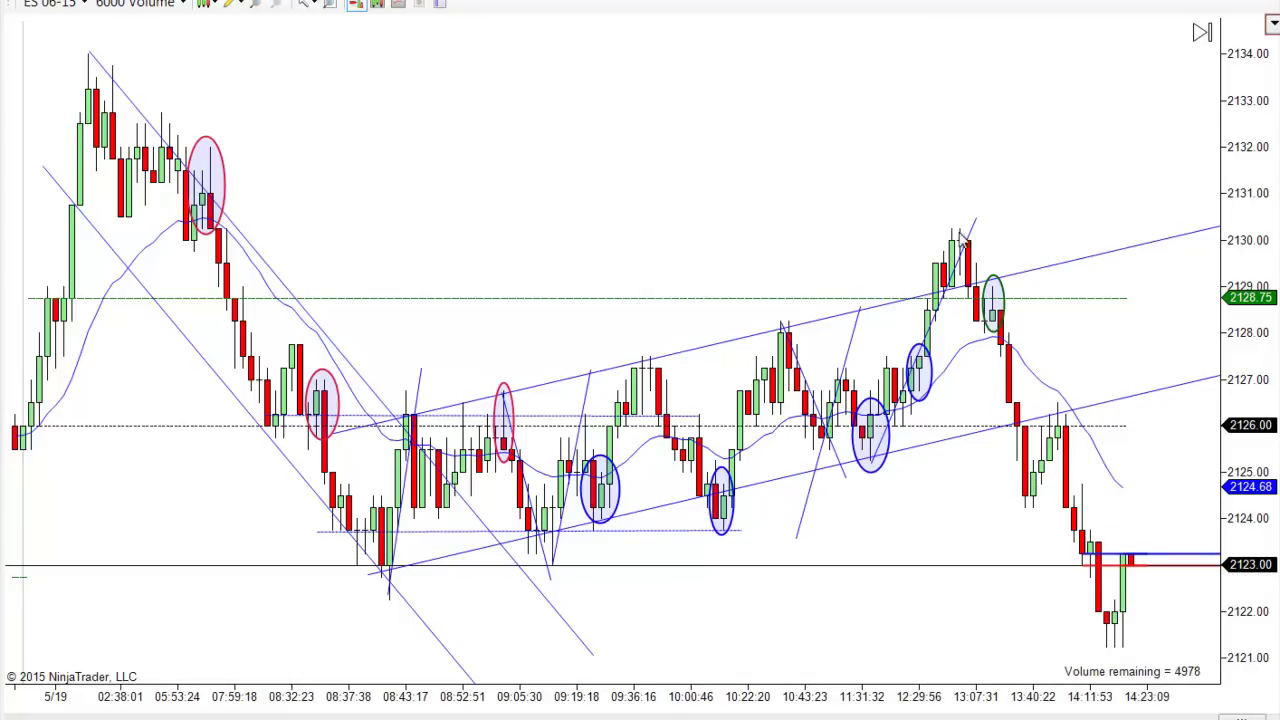
Draw an Arrow Line from the 2130 high down past the latest bars toward 2118
{"action": "left_click_drag", "start_coordinate": [1108, 326], "coordinate": [910, 304]}
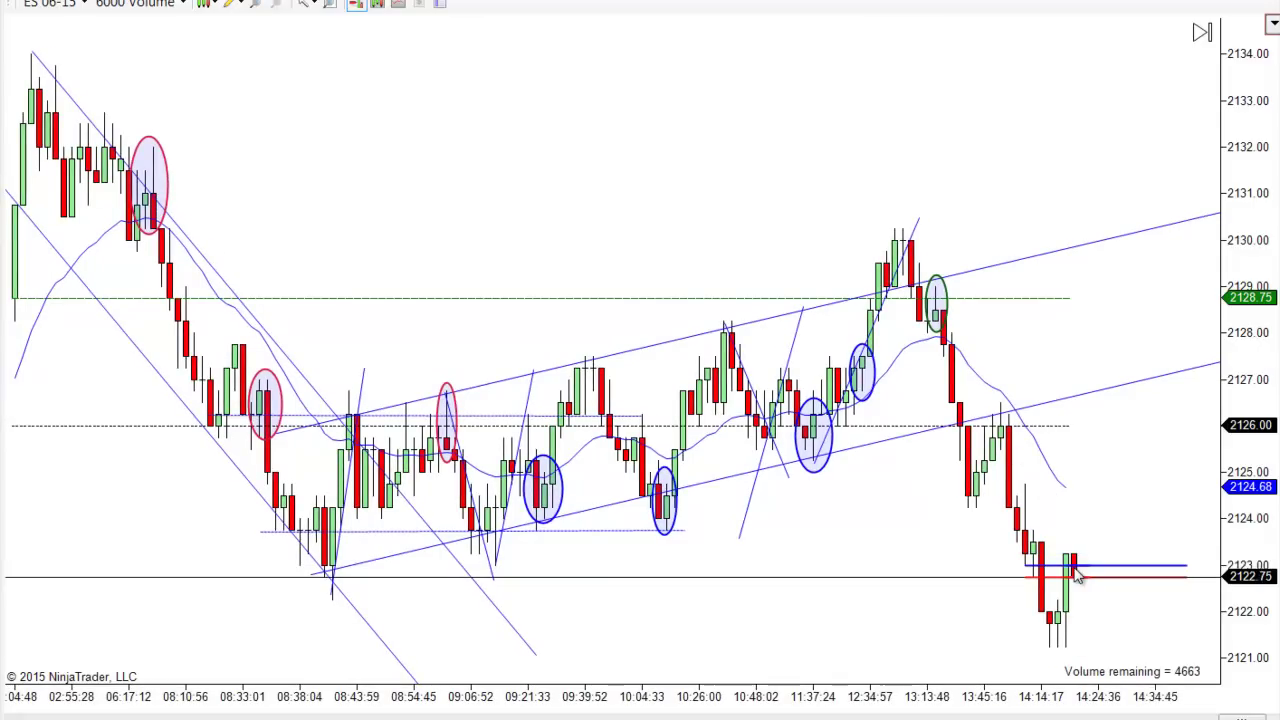
{"action": "left_click", "coordinate": [240, 3]}
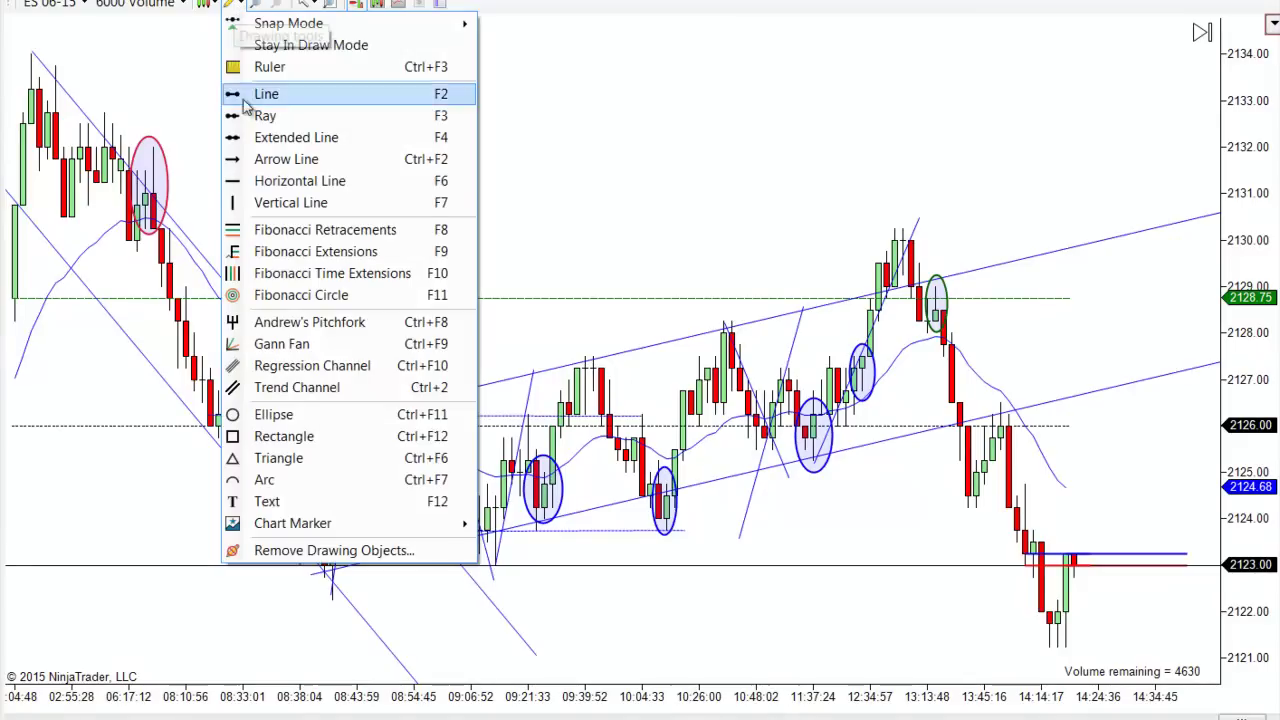
{"action": "left_click", "coordinate": [255, 157]}
{"action": "mouse_move", "coordinate": [32, 55]}
{"action": "left_mouse_down"}
{"action": "mouse_move", "coordinate": [286, 486]}
{"action": "mouse_move", "coordinate": [332, 594]}
{"action": "left_mouse_up"}
{"action": "mouse_move", "coordinate": [184, 325]}
{"action": "left_mouse_down"}
{"action": "mouse_move", "coordinate": [284, 361]}
{"action": "mouse_move", "coordinate": [956, 469]}
{"action": "mouse_move", "coordinate": [1044, 503]}
{"action": "left_mouse_up"}
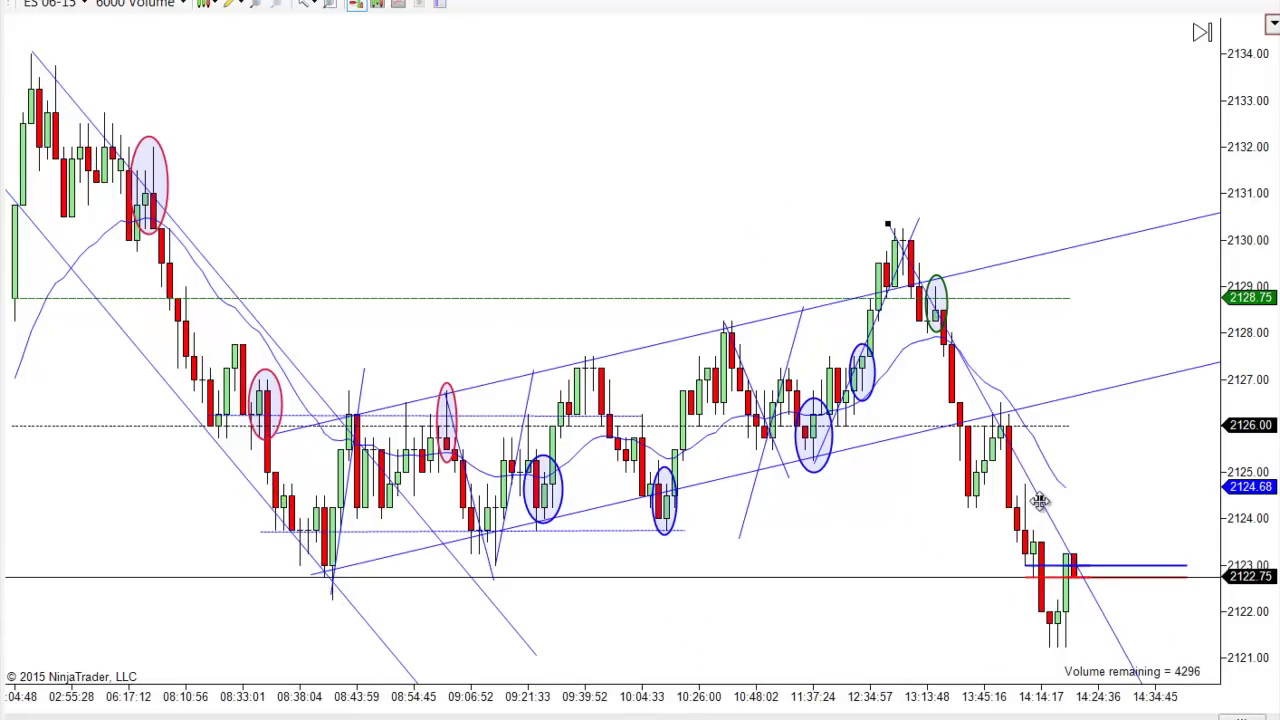
{"action": "left_click_drag", "start_coordinate": [1262, 438], "coordinate": [1261, 690]}
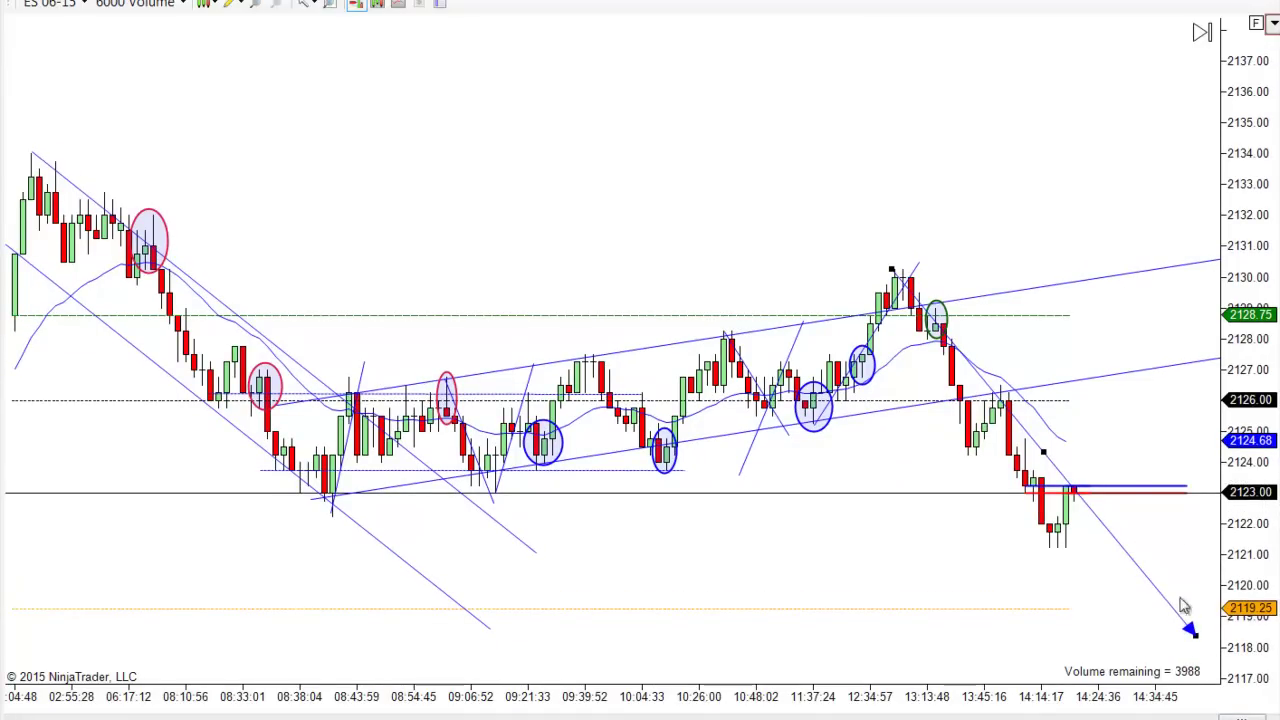
Compress the price axis briefly to view the arrowhead, then restore auto-scale and pan back
{"action": "left_click", "coordinate": [1256, 24]}
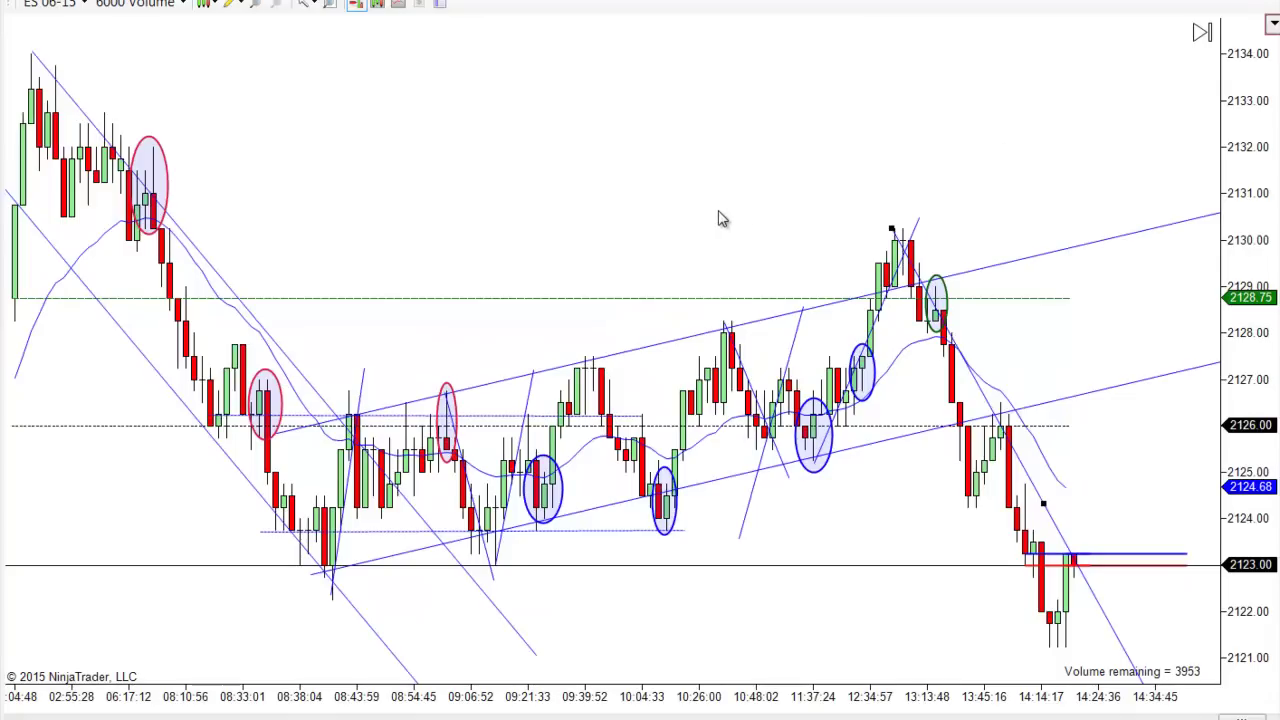
{"action": "scroll", "coordinate": [728, 210], "scroll_direction": "up", "scroll_amount": 1}
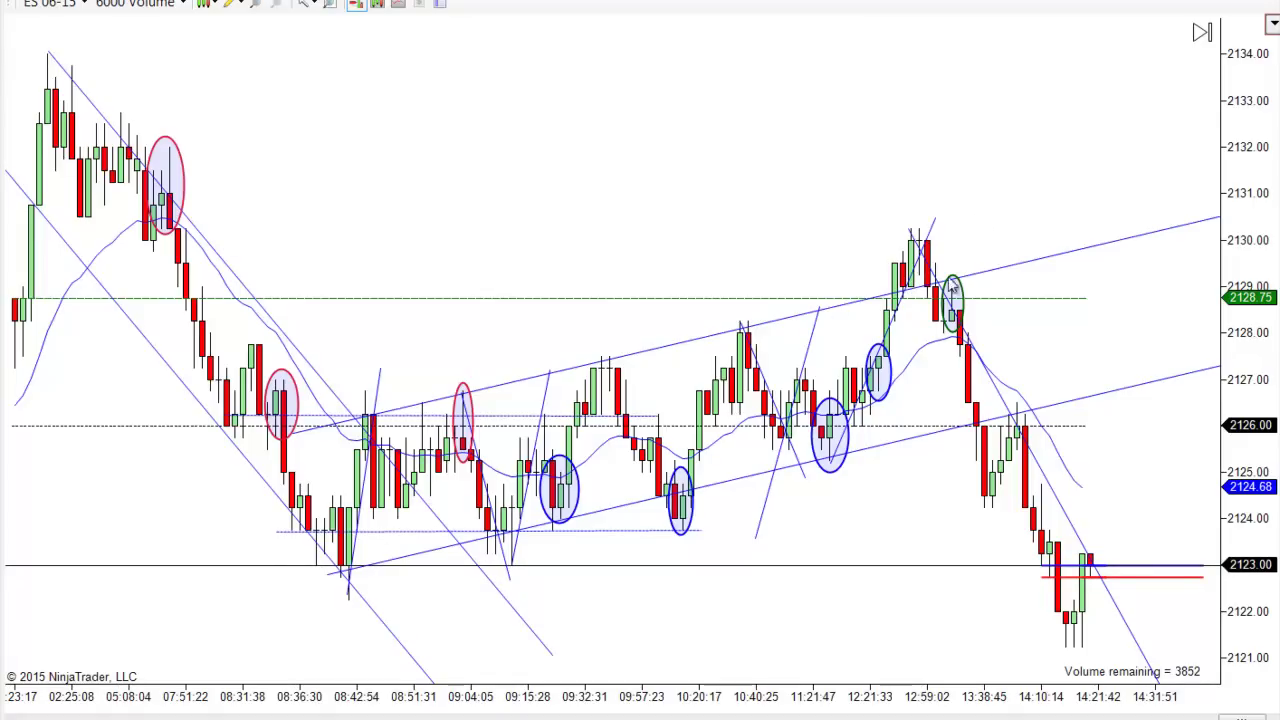
{"action": "left_click_drag", "start_coordinate": [1023, 620], "coordinate": [994, 620]}
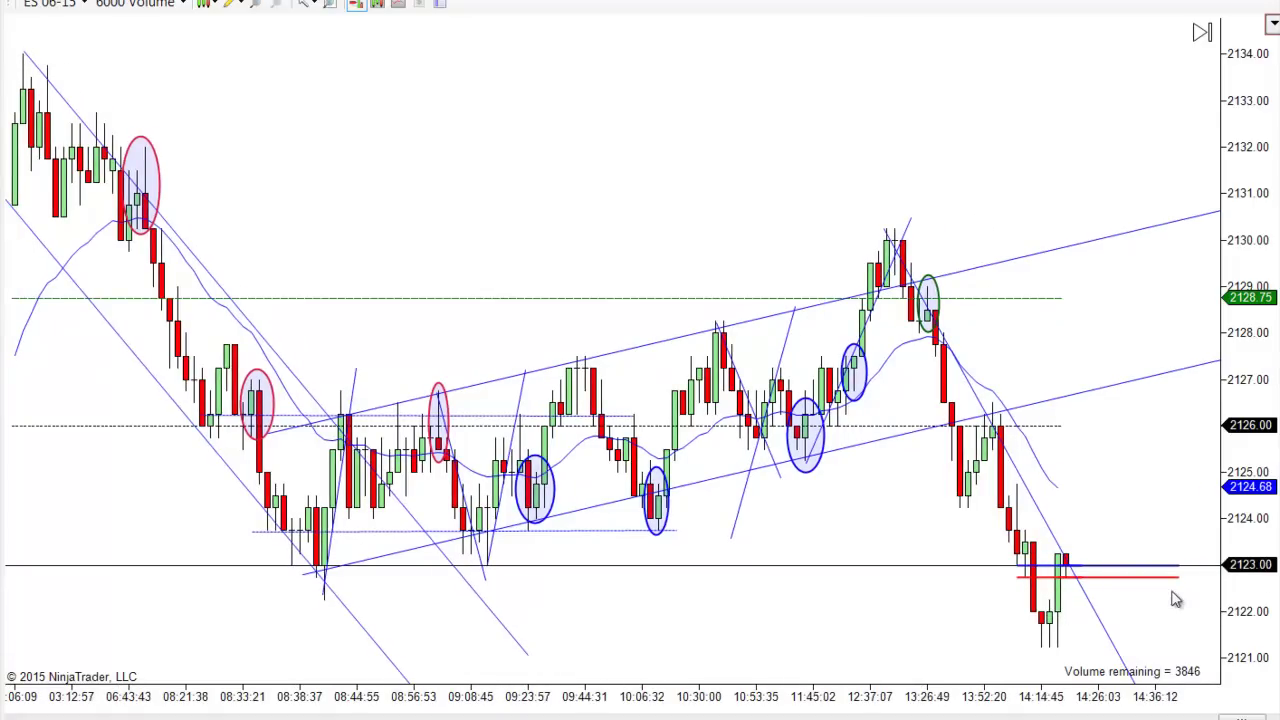
{"action": "left_click_drag", "start_coordinate": [1260, 436], "coordinate": [1262, 537]}
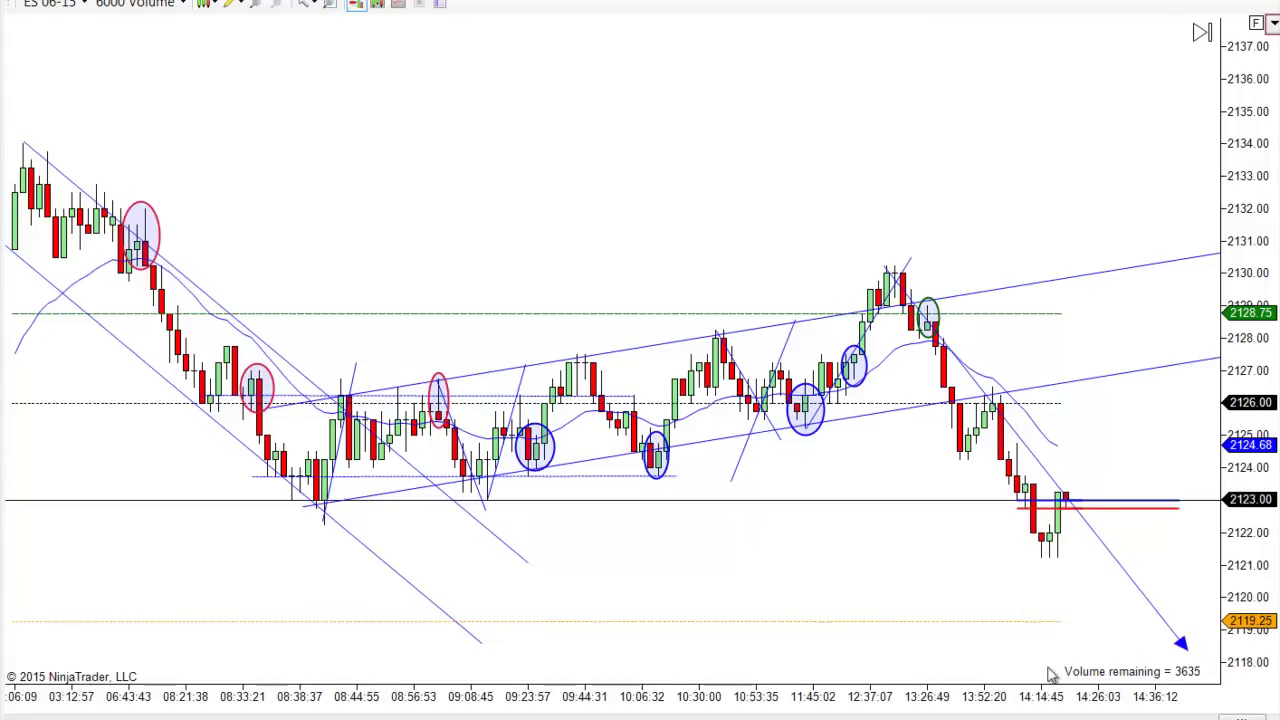
{"action": "scroll", "coordinate": [883, 633], "scroll_direction": "up", "scroll_amount": 1}
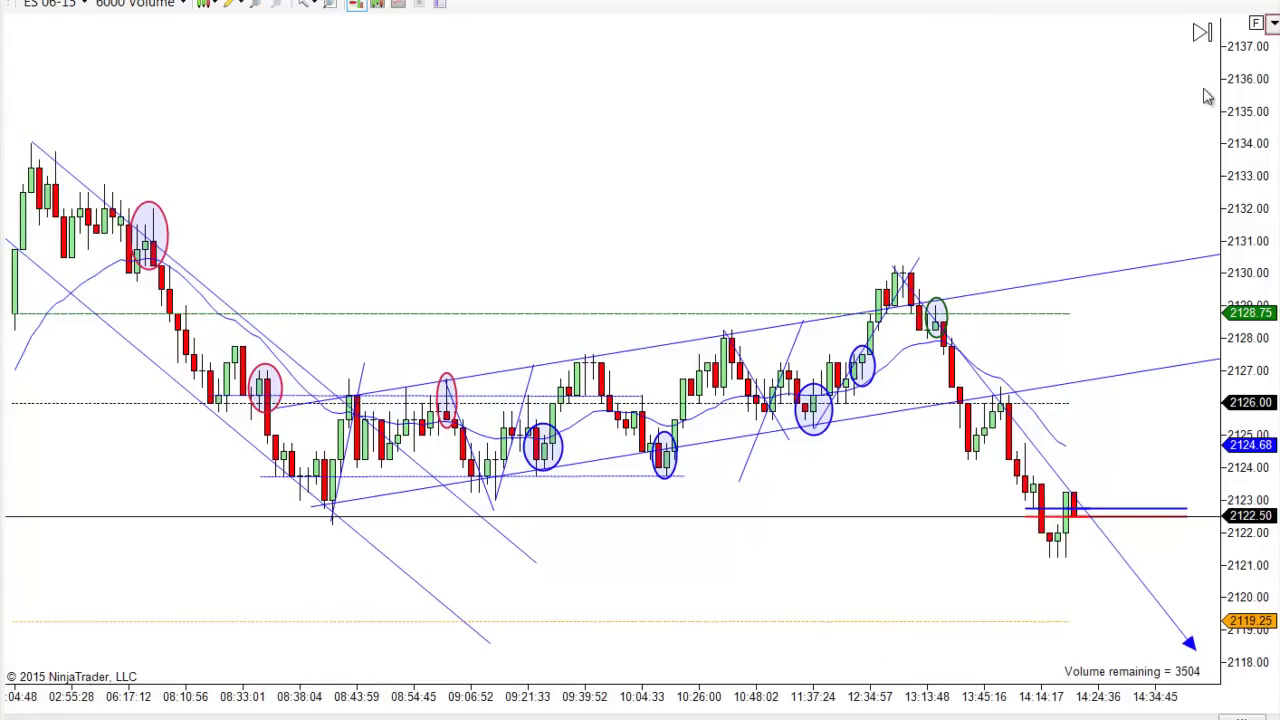
{"action": "left_click", "coordinate": [1256, 23]}
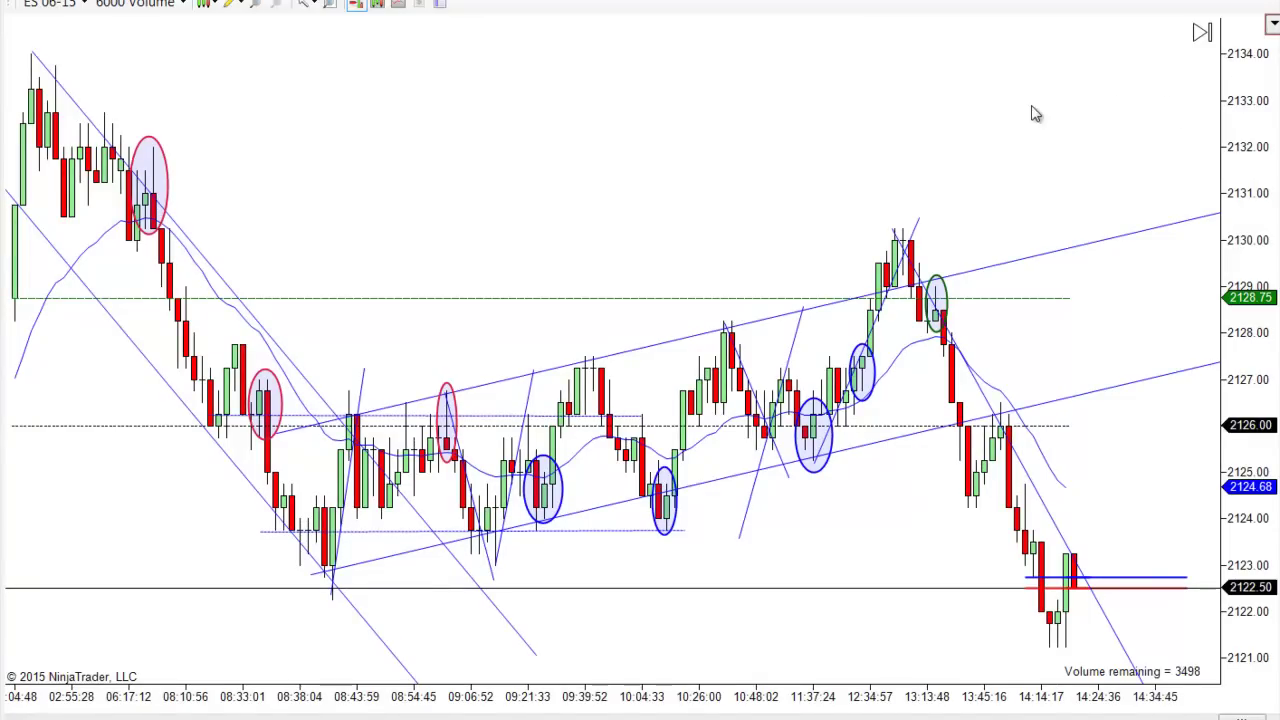
{"action": "left_click_drag", "start_coordinate": [1036, 114], "coordinate": [1048, 112]}
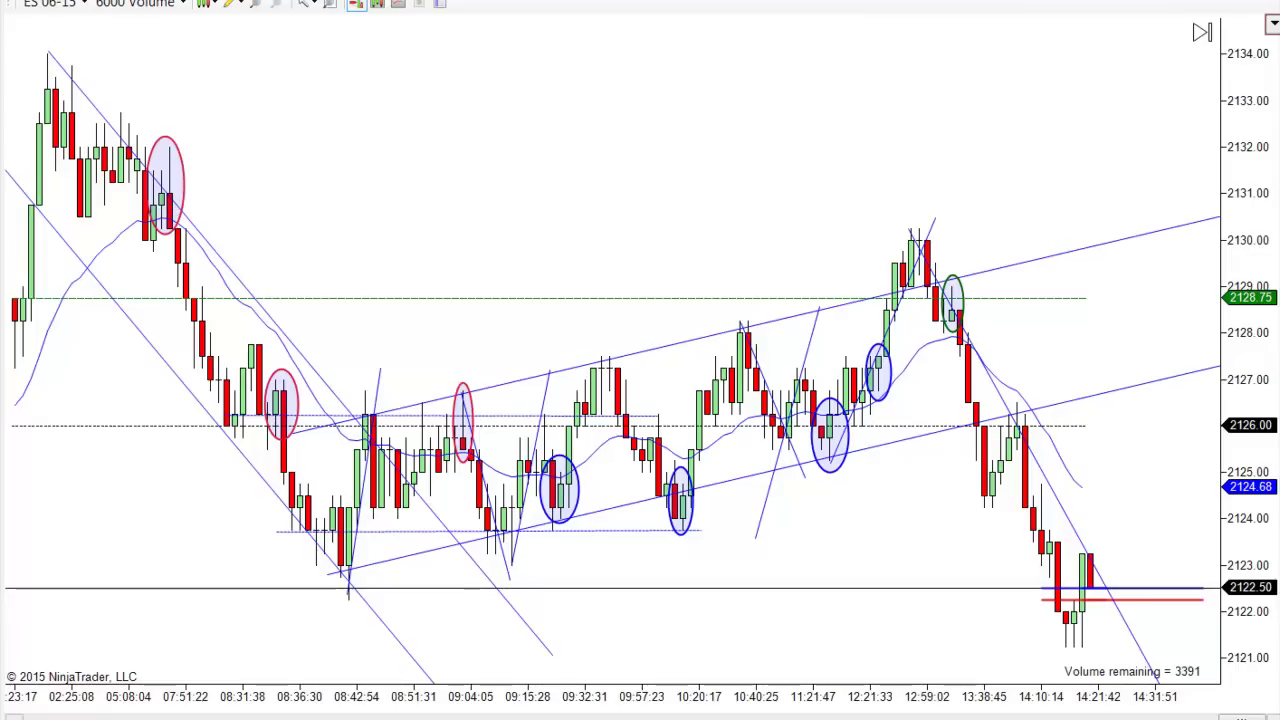
{"action": "mouse_move", "coordinate": [552, 715]}
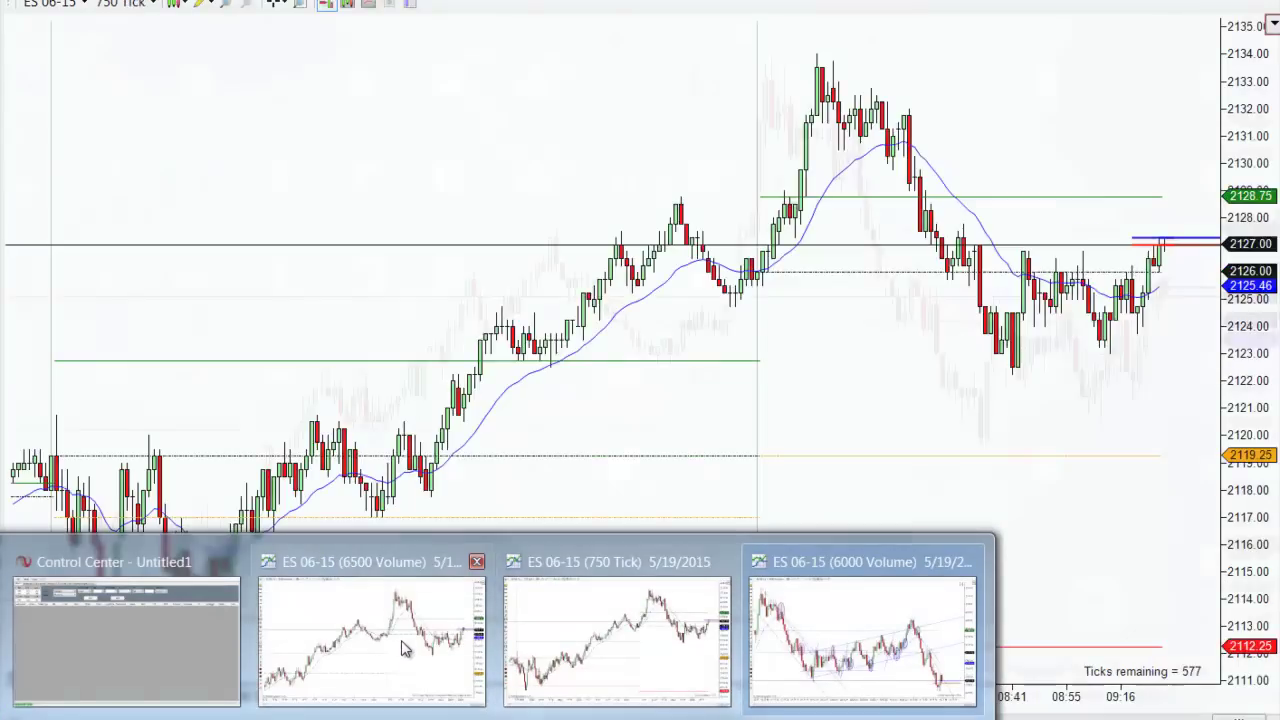
{"action": "mouse_move", "coordinate": [403, 650]}
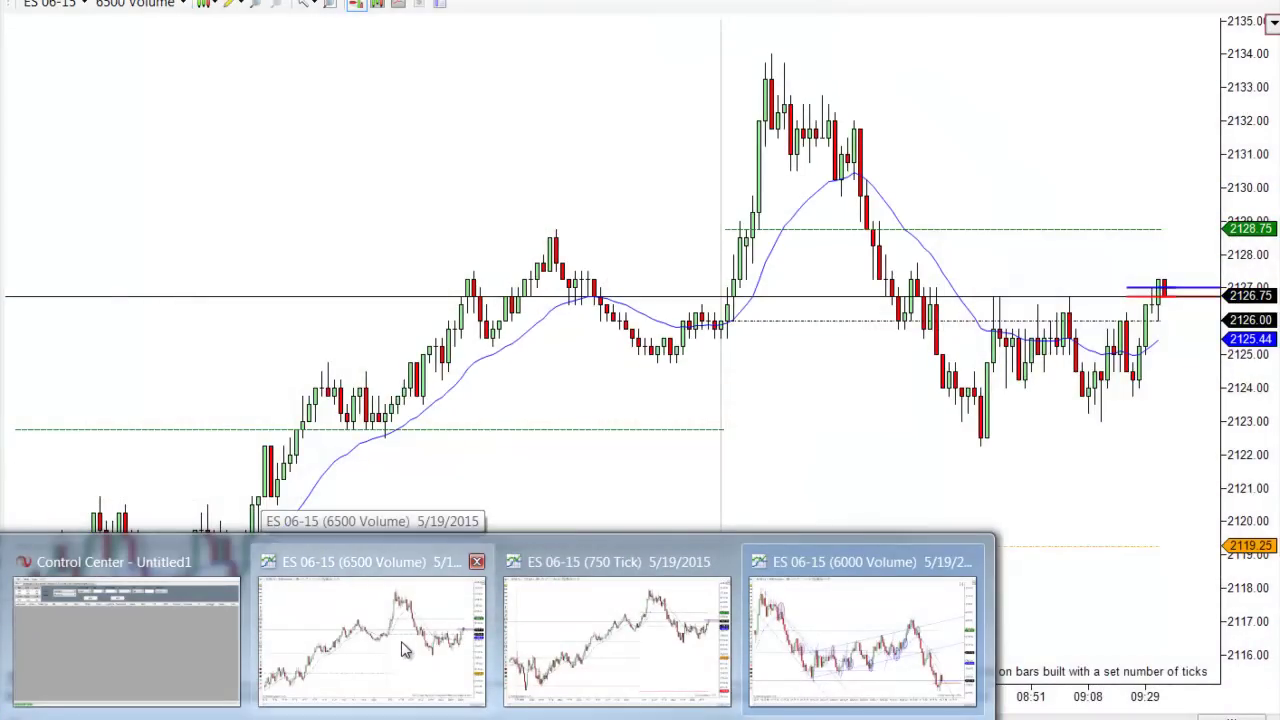
{"action": "left_click", "coordinate": [403, 650]}
{"action": "left_click_drag", "start_coordinate": [1020, 530], "coordinate": [898, 512]}
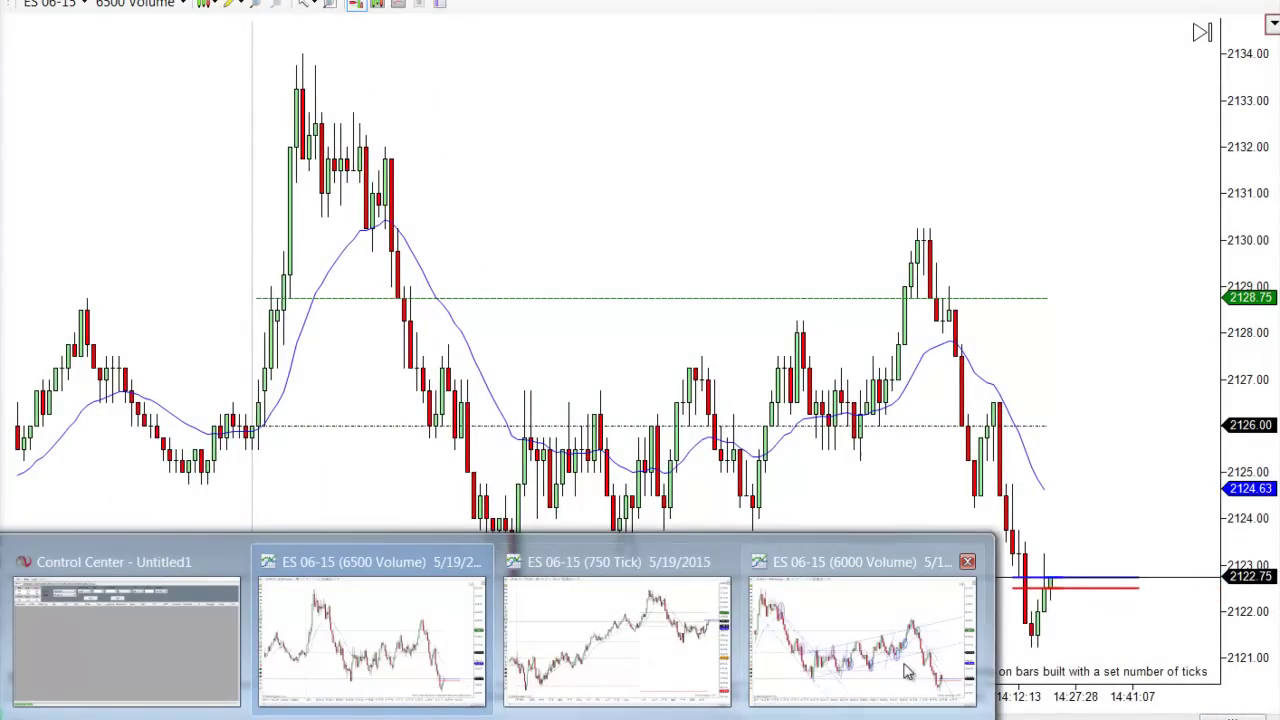
{"action": "left_click", "coordinate": [905, 673]}
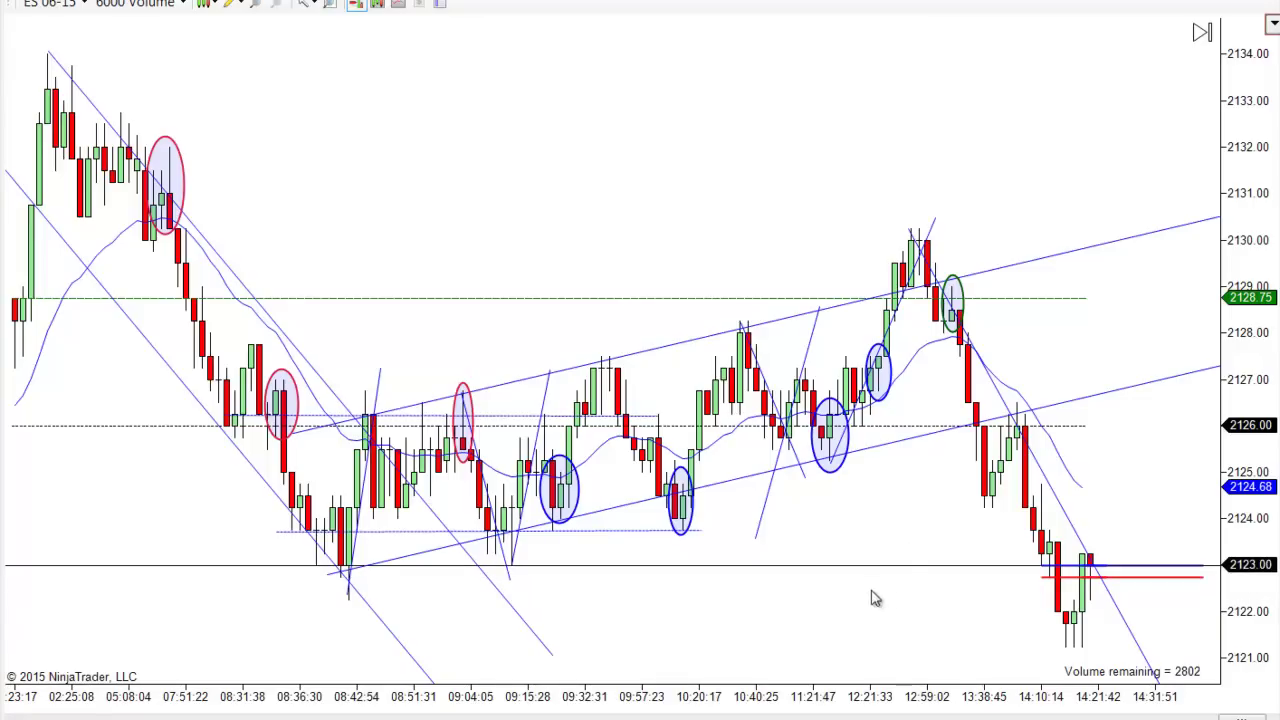
{"action": "scroll", "coordinate": [867, 603], "scroll_direction": "up", "scroll_amount": 1}
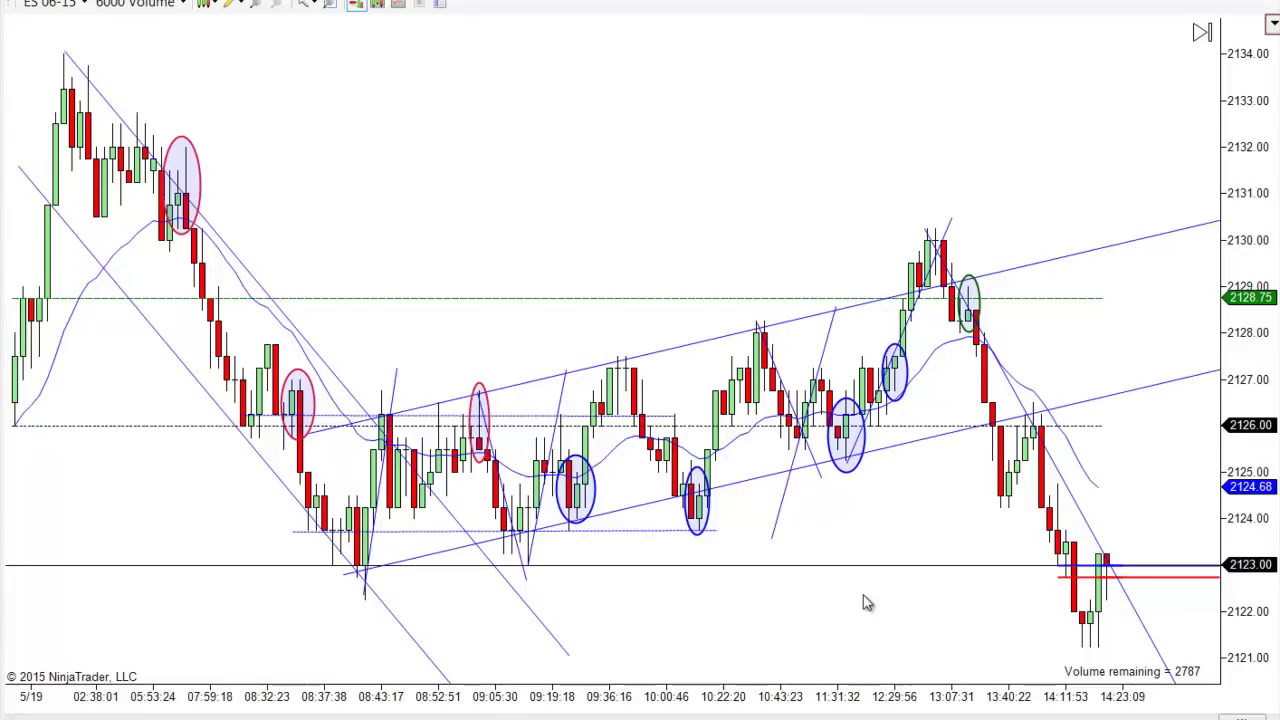
{"action": "mouse_move", "coordinate": [497, 719]}
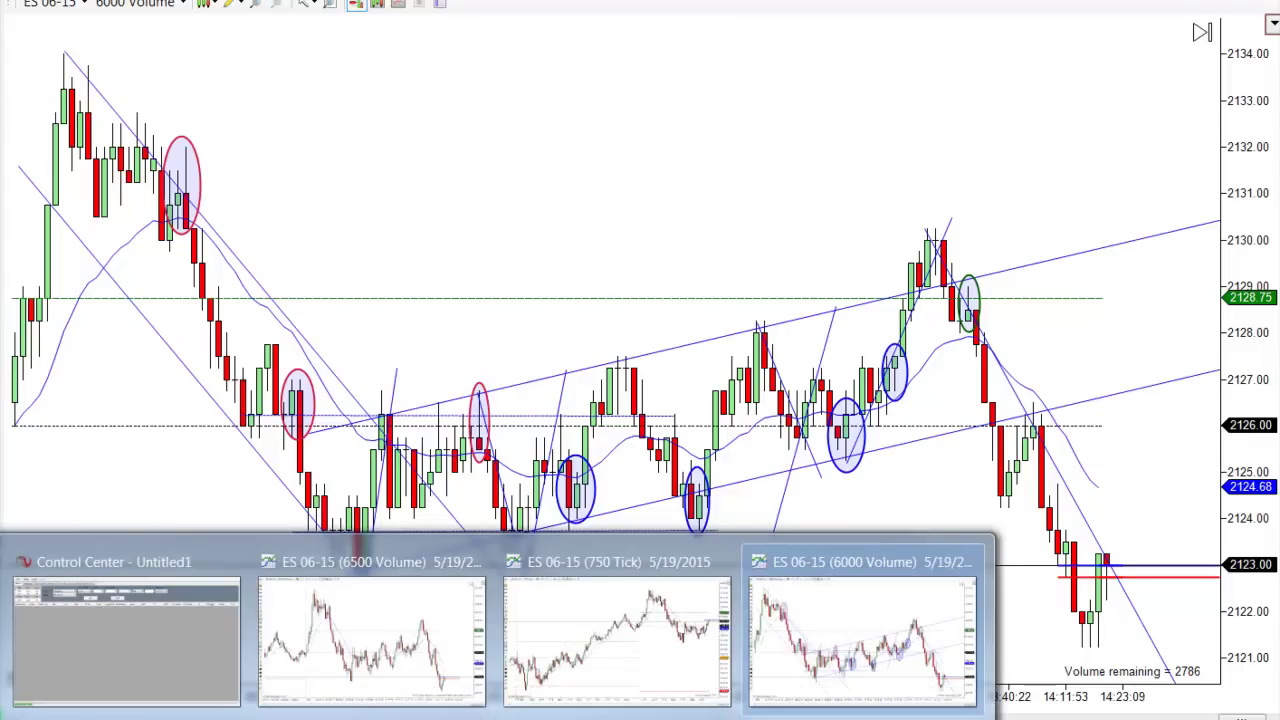
{"action": "left_click", "coordinate": [630, 670]}
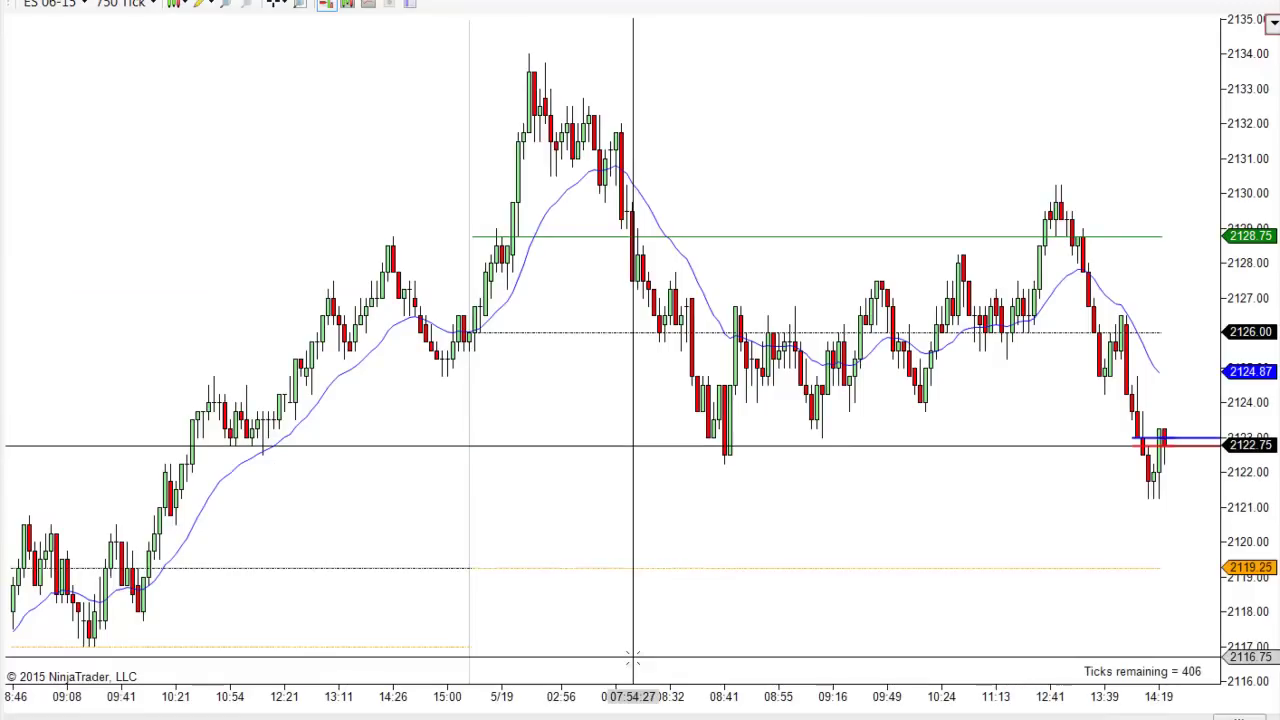
{"action": "scroll", "coordinate": [870, 560], "scroll_direction": "down", "scroll_amount": 3}
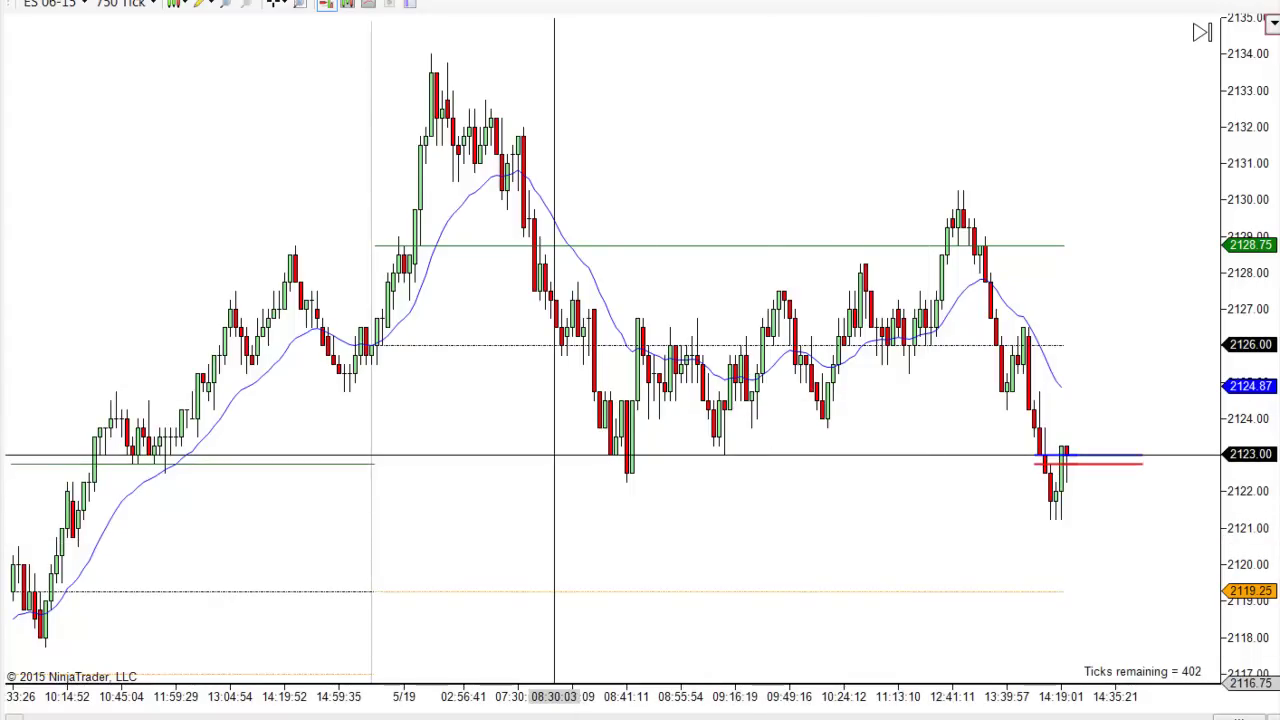
{"action": "mouse_move", "coordinate": [555, 714]}
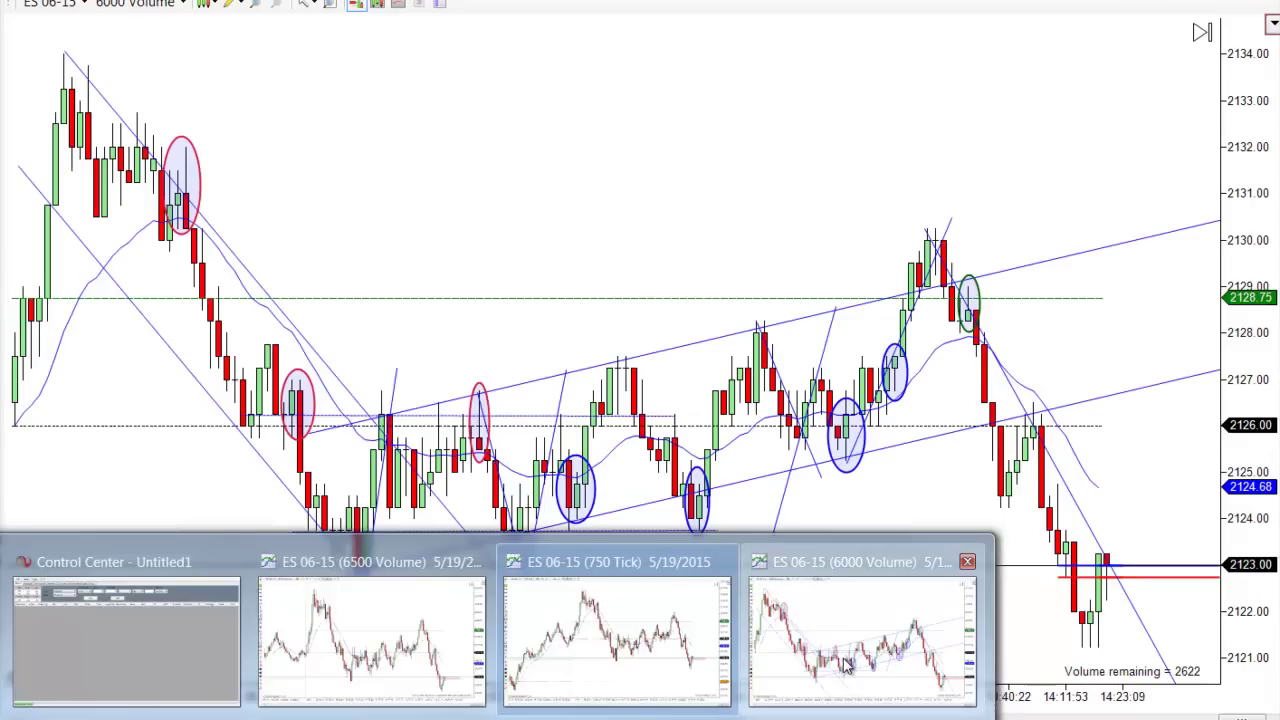
Bring the 6000 Volume chart forward and compress its price axis to reveal 2119.25
{"action": "left_click", "coordinate": [845, 660]}
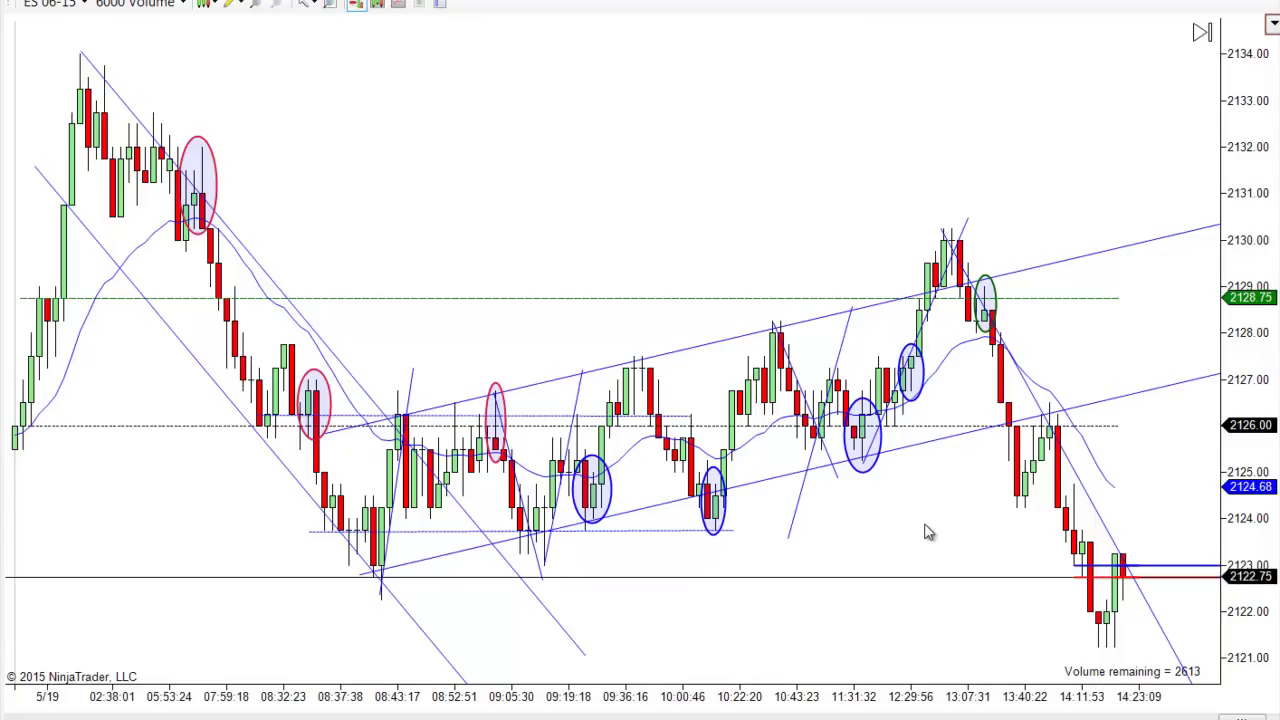
{"action": "left_click_drag", "start_coordinate": [928, 532], "coordinate": [903, 529]}
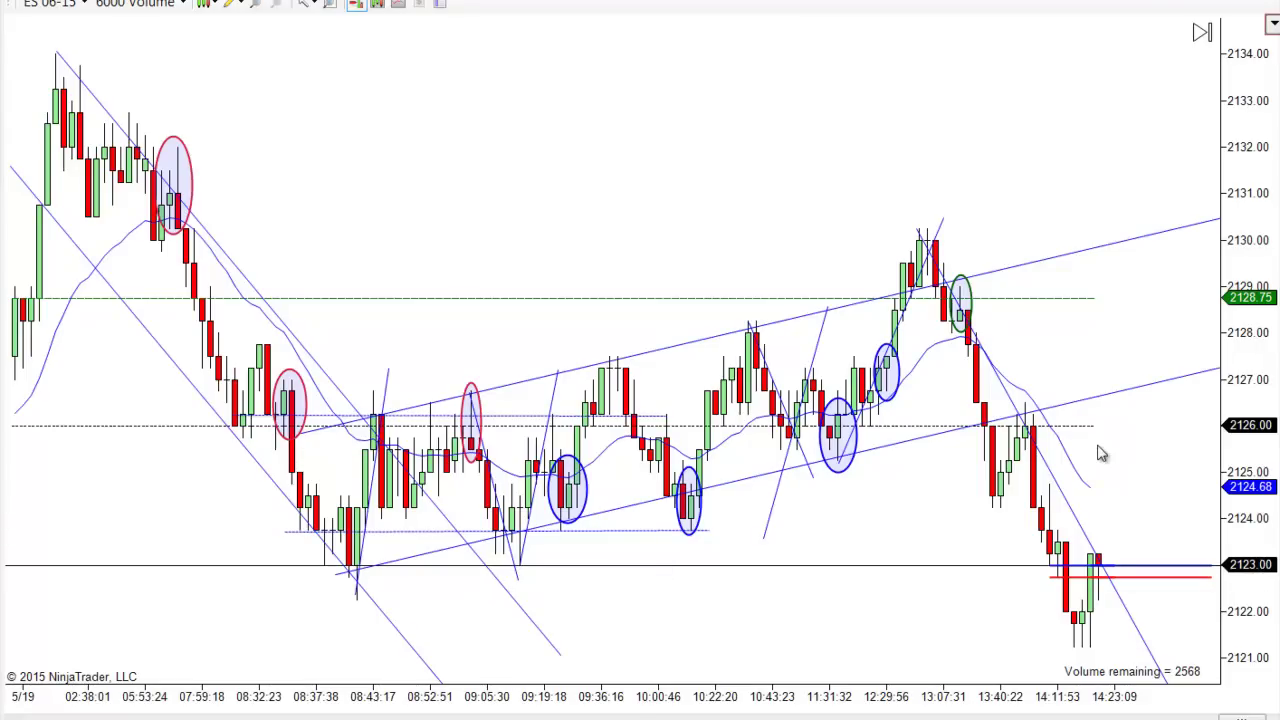
{"action": "left_click_drag", "start_coordinate": [1258, 533], "coordinate": [1264, 632]}
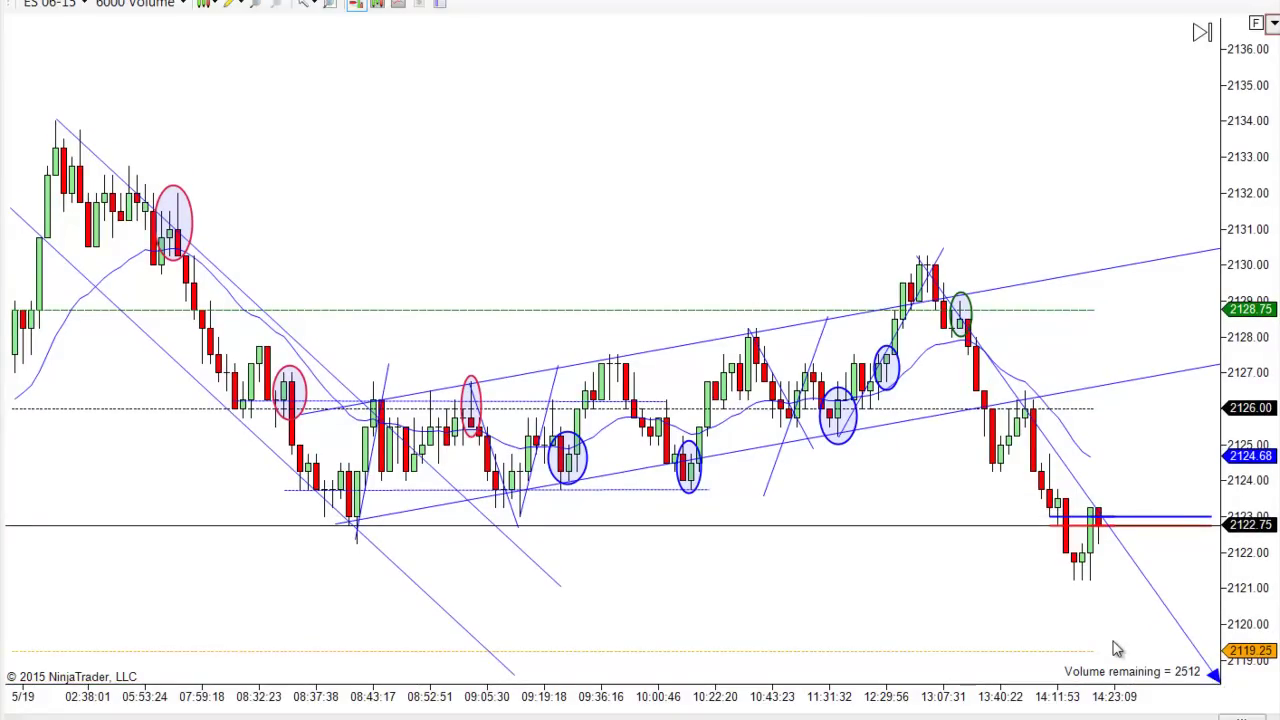
Widen the price range to 2114–2140, pan to the bars up to 14:23, then restore auto scale
{"action": "left_click_drag", "start_coordinate": [1100, 638], "coordinate": [1089, 603]}
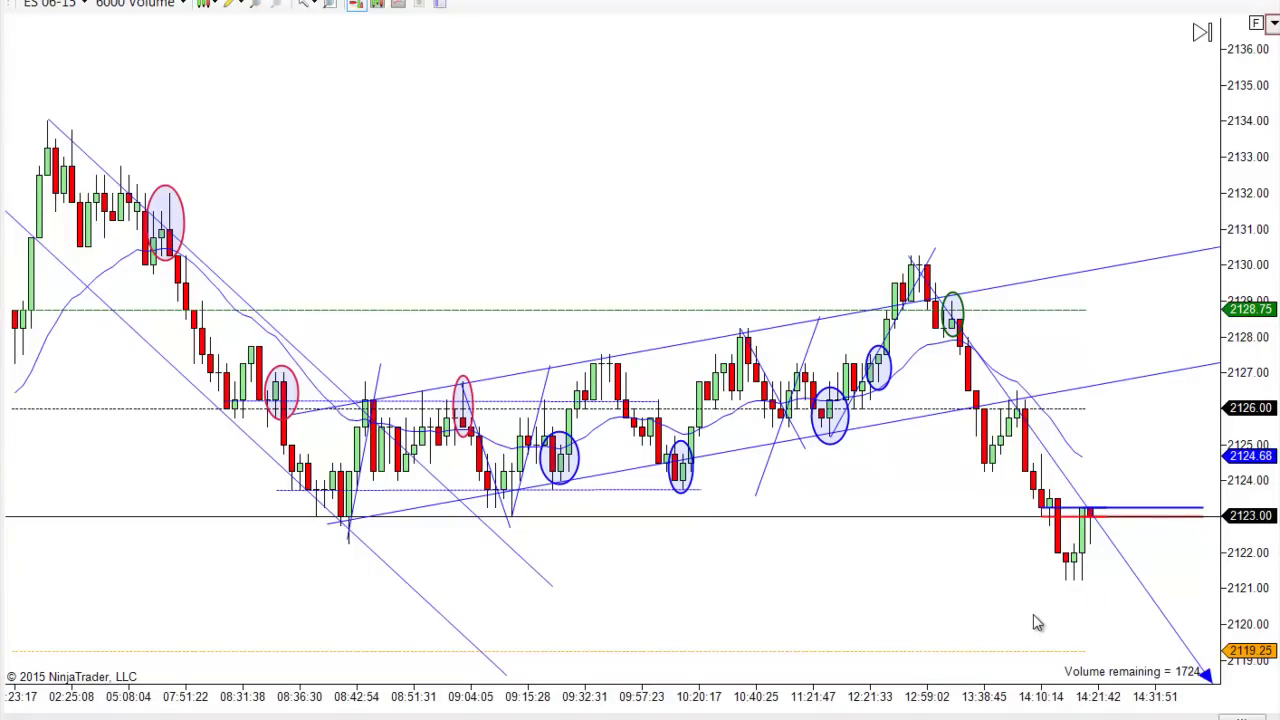
{"action": "left_click_drag", "start_coordinate": [230, 542], "coordinate": [782, 612]}
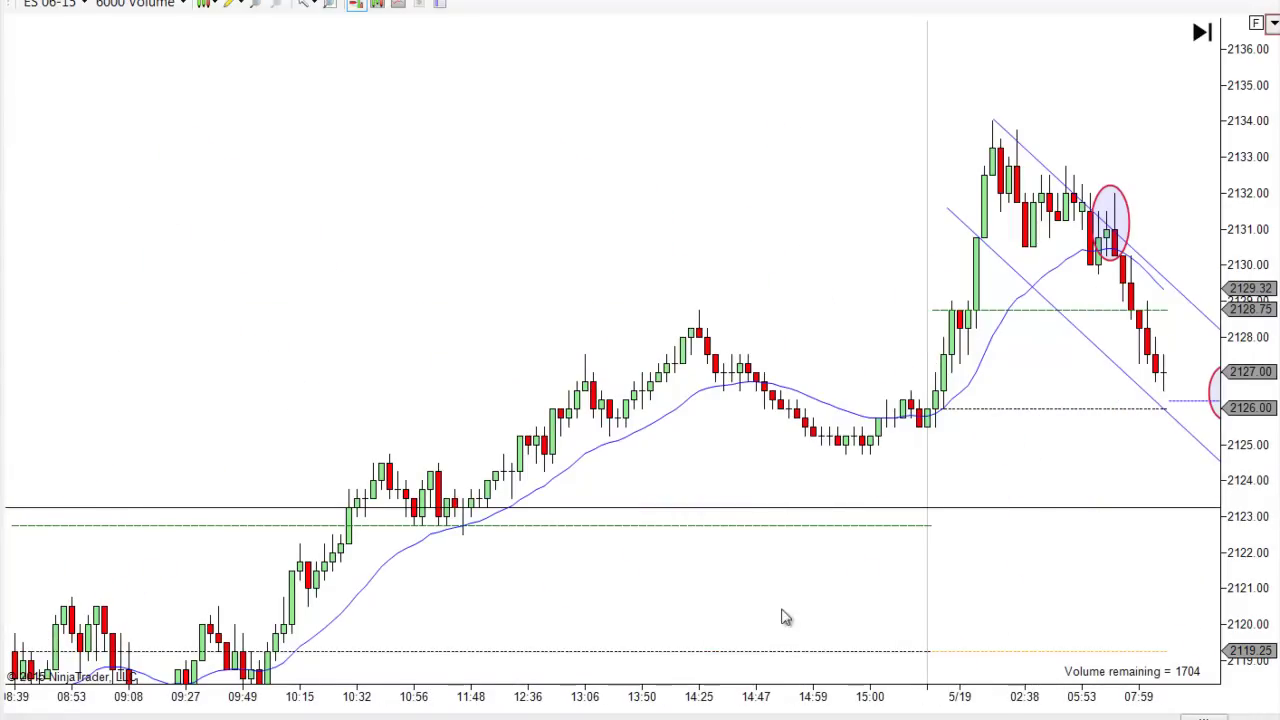
{"action": "left_click_drag", "start_coordinate": [1253, 346], "coordinate": [1248, 526]}
{"action": "mouse_move", "coordinate": [499, 576]}
{"action": "left_mouse_down"}
{"action": "mouse_move", "coordinate": [1020, 611]}
{"action": "mouse_move", "coordinate": [400, 496]}
{"action": "left_mouse_up"}
{"action": "left_click_drag", "start_coordinate": [948, 531], "coordinate": [416, 502]}
{"action": "left_click_drag", "start_coordinate": [1063, 523], "coordinate": [757, 531]}
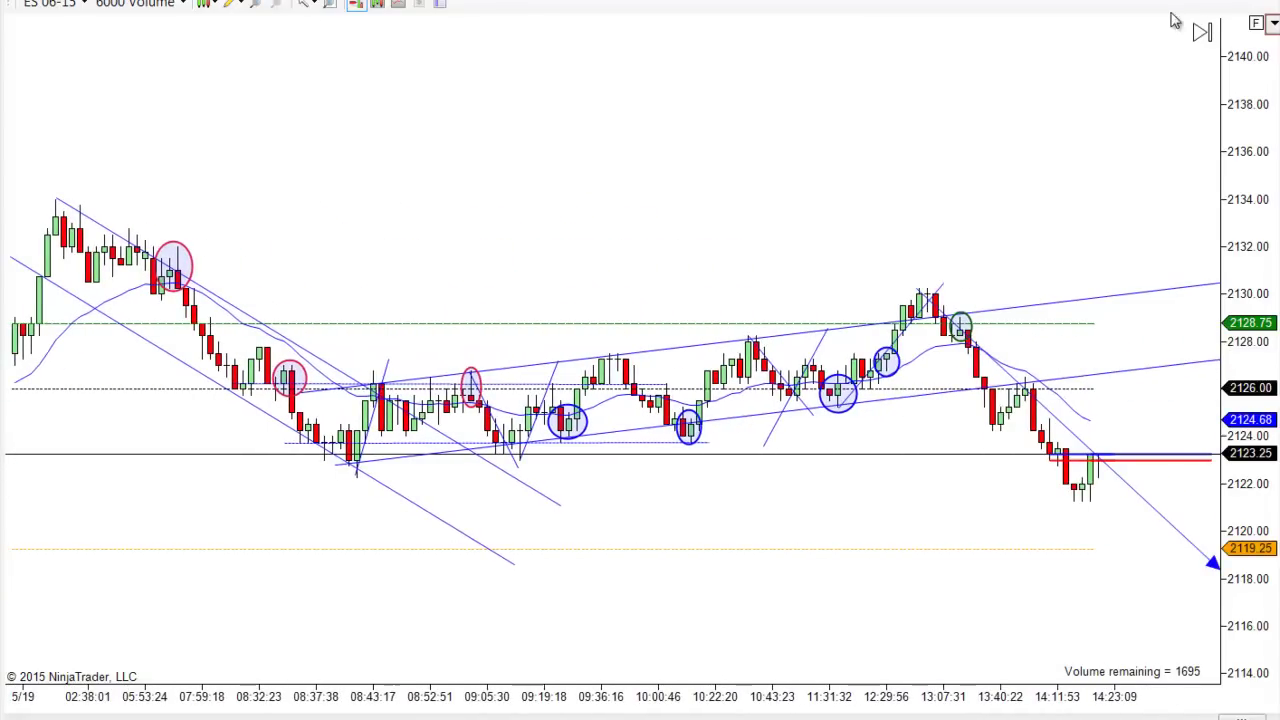
{"action": "left_click", "coordinate": [1257, 23]}
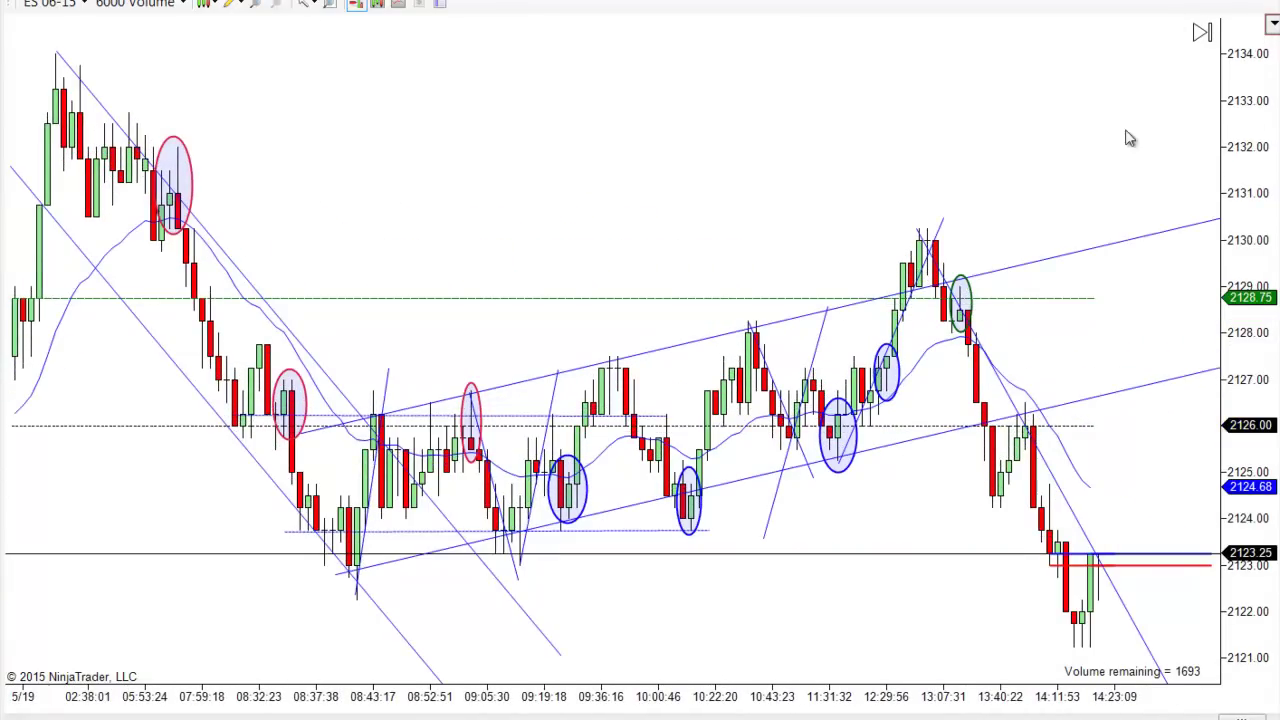
{"action": "scroll", "coordinate": [1126, 131], "scroll_direction": "up", "scroll_amount": 1}
{"action": "scroll", "coordinate": [1054, 136], "scroll_direction": "up", "scroll_amount": 4}
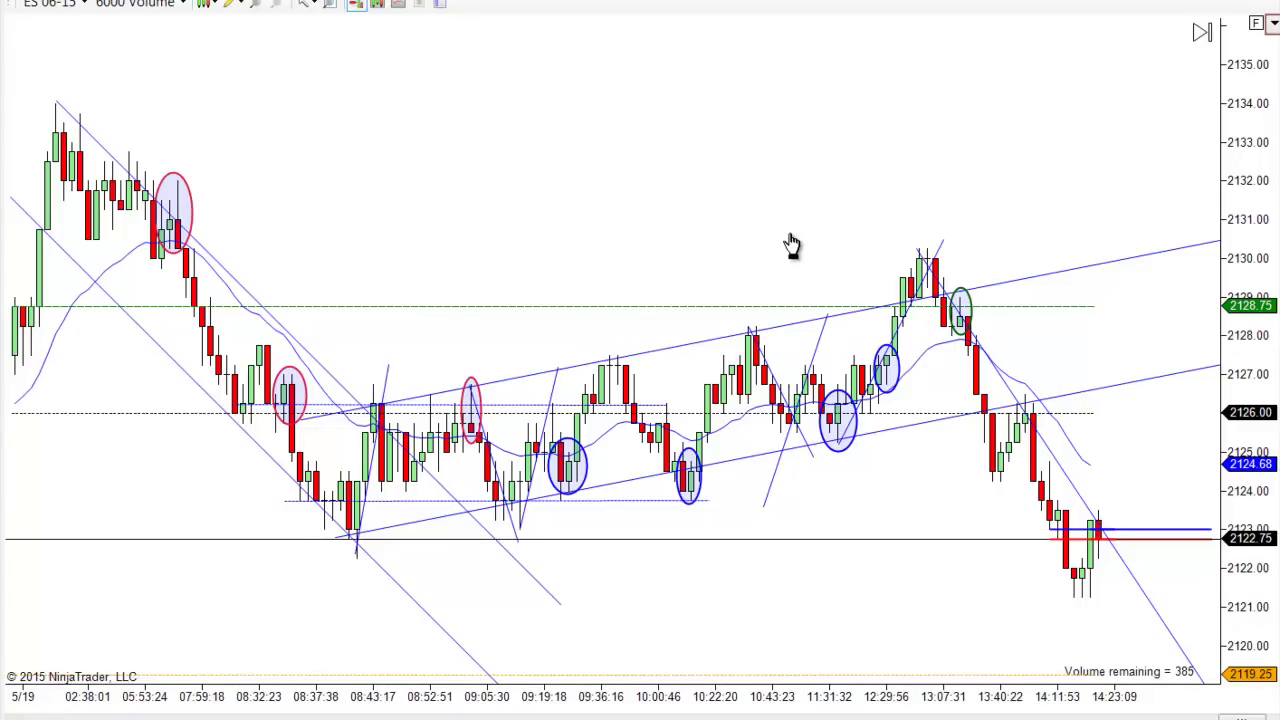
{"action": "scroll", "coordinate": [795, 240], "scroll_direction": "up", "scroll_amount": 1}
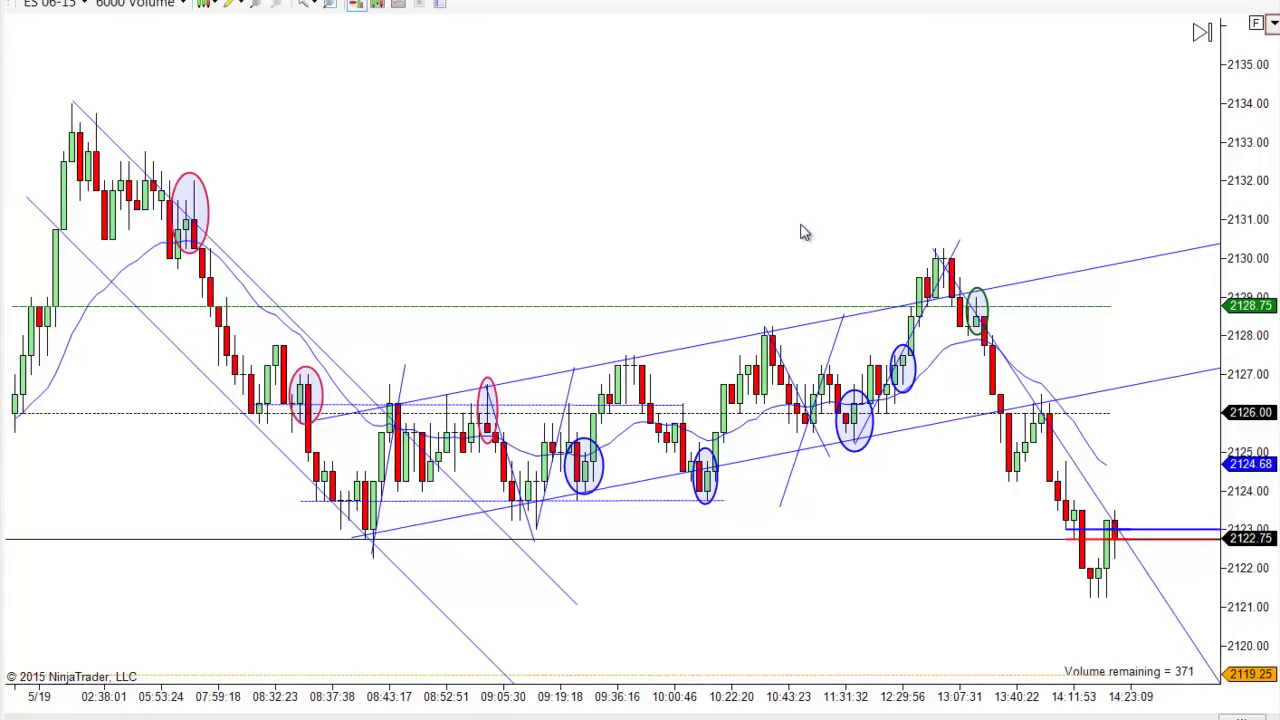